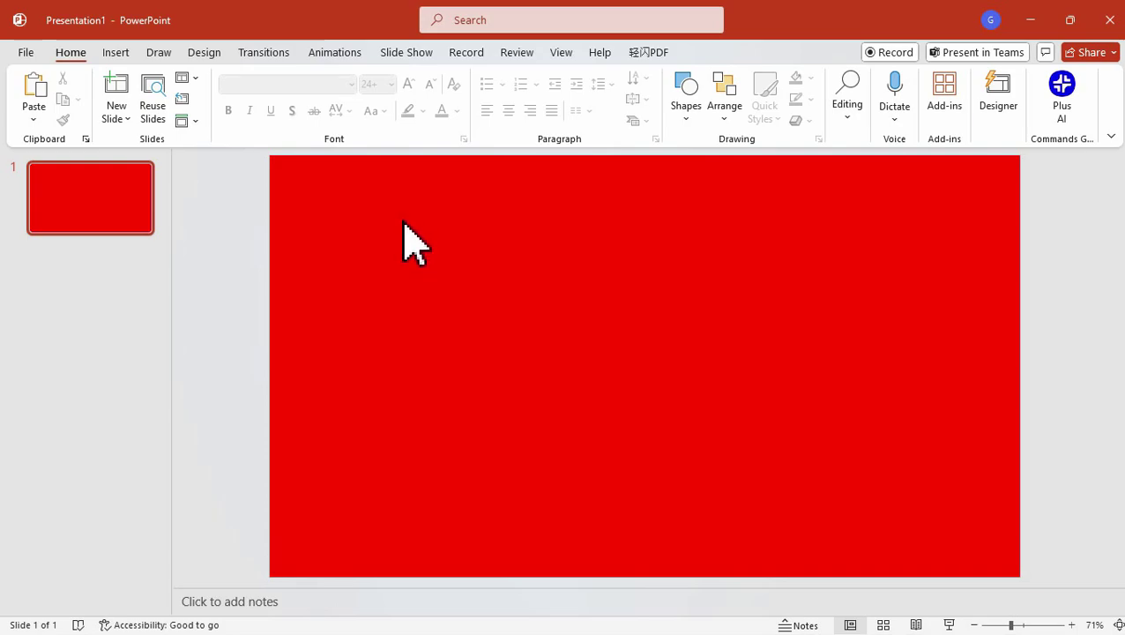
Draw a large oval circle on the slide and centre it vertically with Align Middle.
click(133, 54)
click(368, 105)
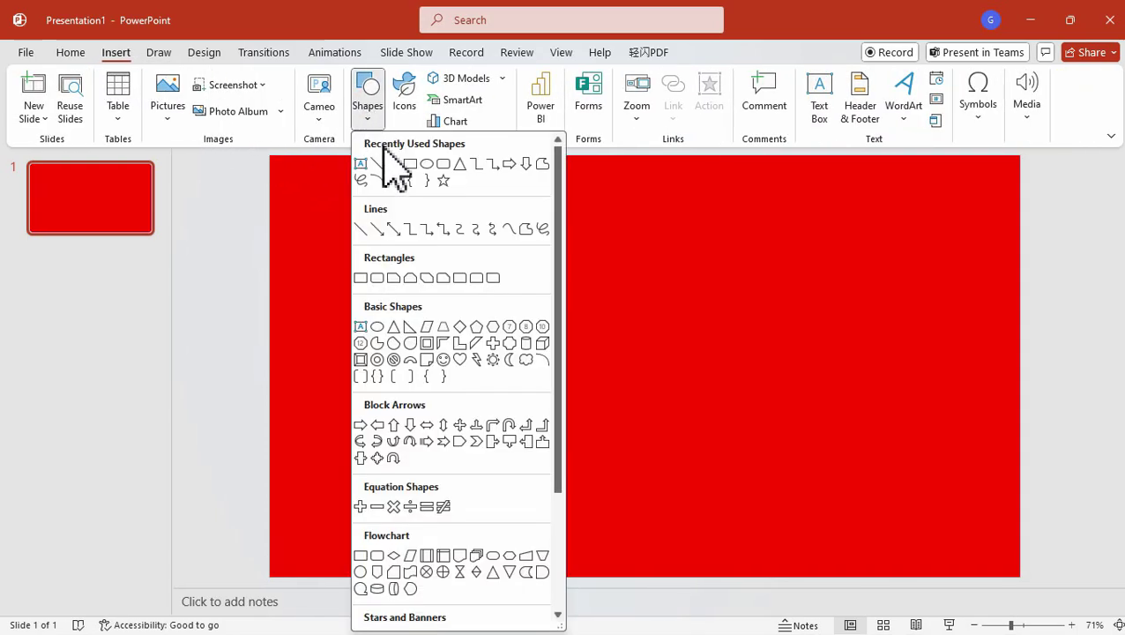
click(425, 164)
drag(513, 353, 666, 471)
drag(597, 330, 684, 351)
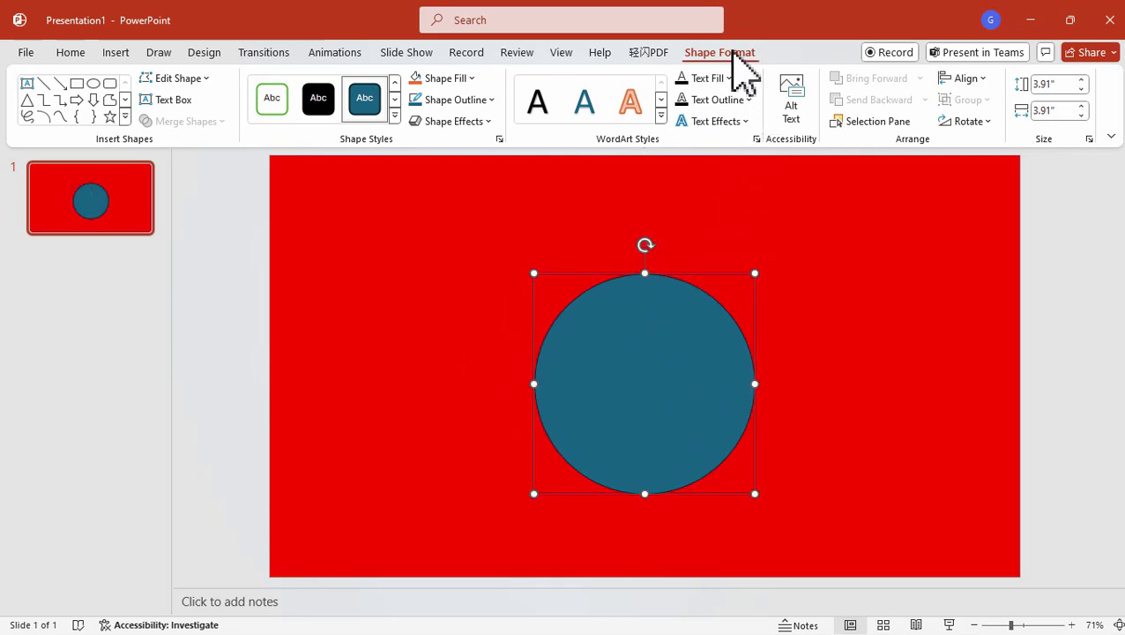
click(963, 79)
click(996, 196)
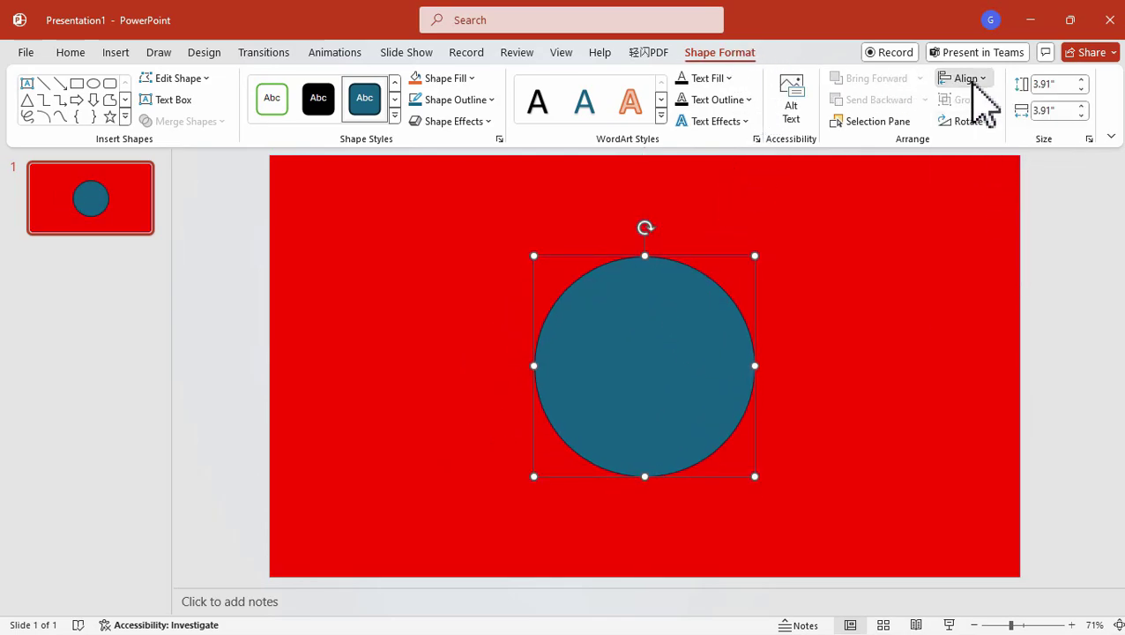
click(970, 79)
click(992, 123)
Remove the circle's outline and fill it white.
click(455, 99)
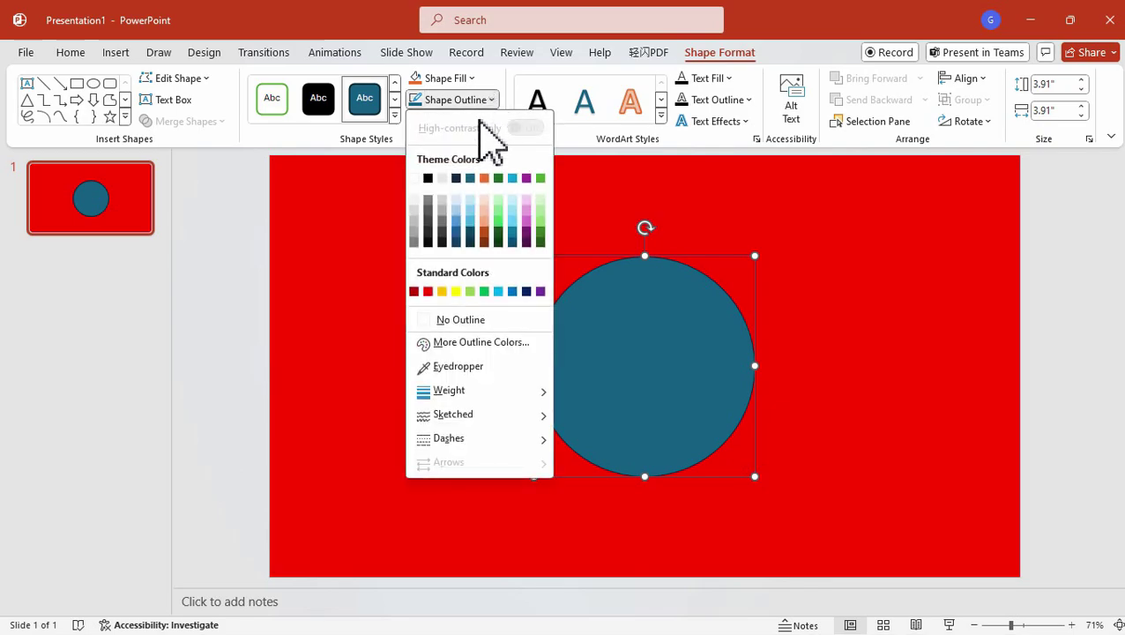
click(474, 319)
click(447, 77)
click(421, 157)
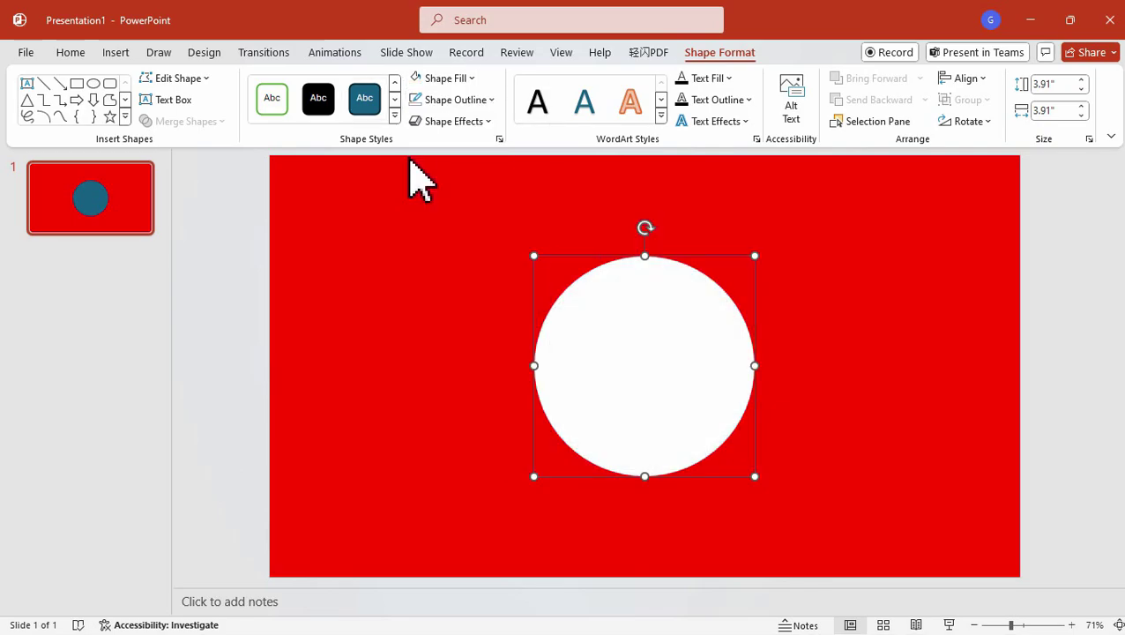
click(549, 185)
Draw a small oval and size it to 2.8 by 2.8 inches.
click(116, 52)
click(367, 97)
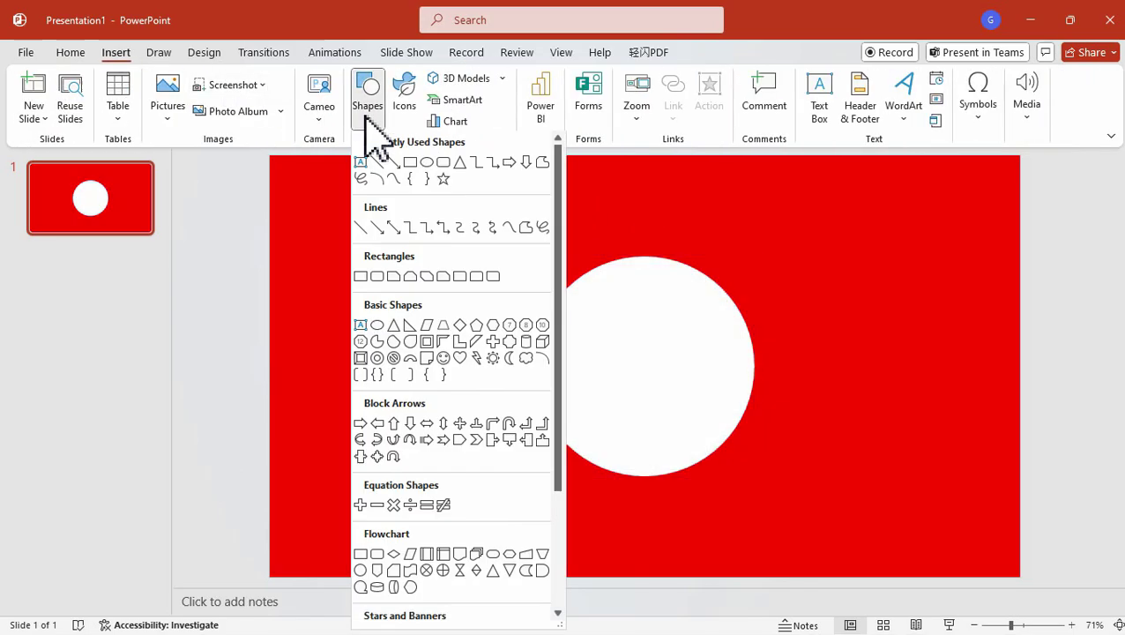
click(425, 163)
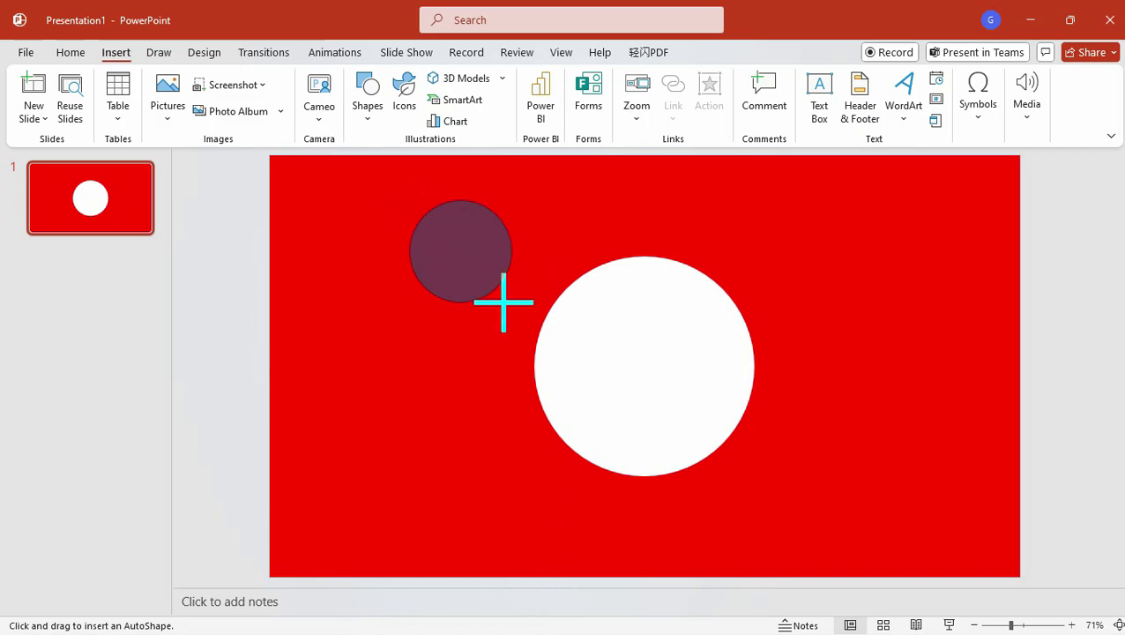
drag(503, 302, 506, 303)
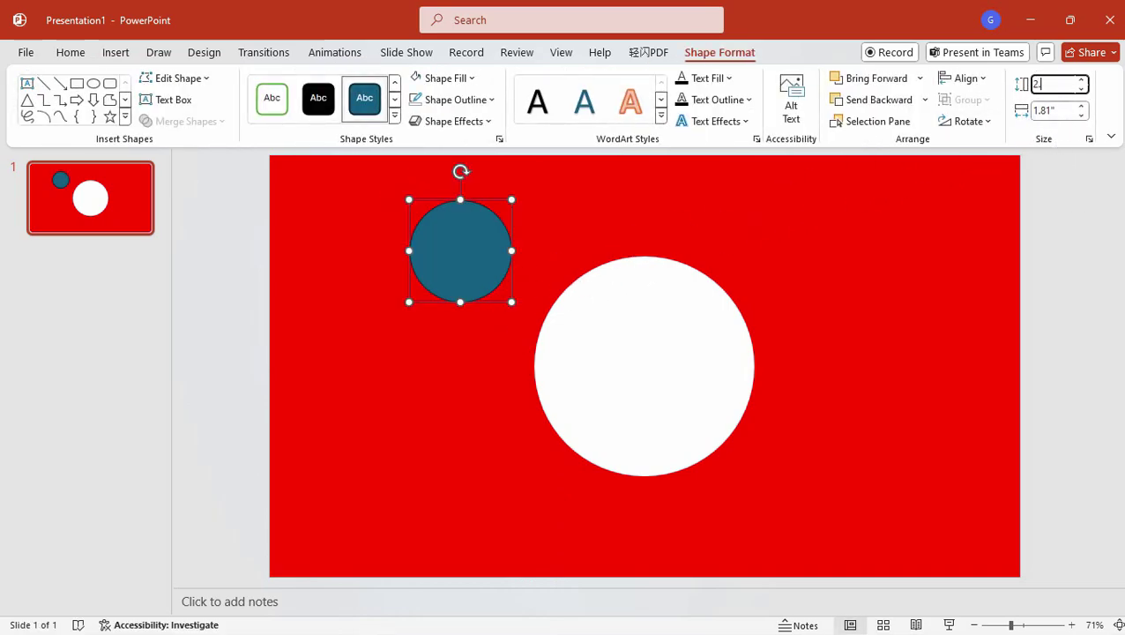
text(2.8)
click(1062, 111)
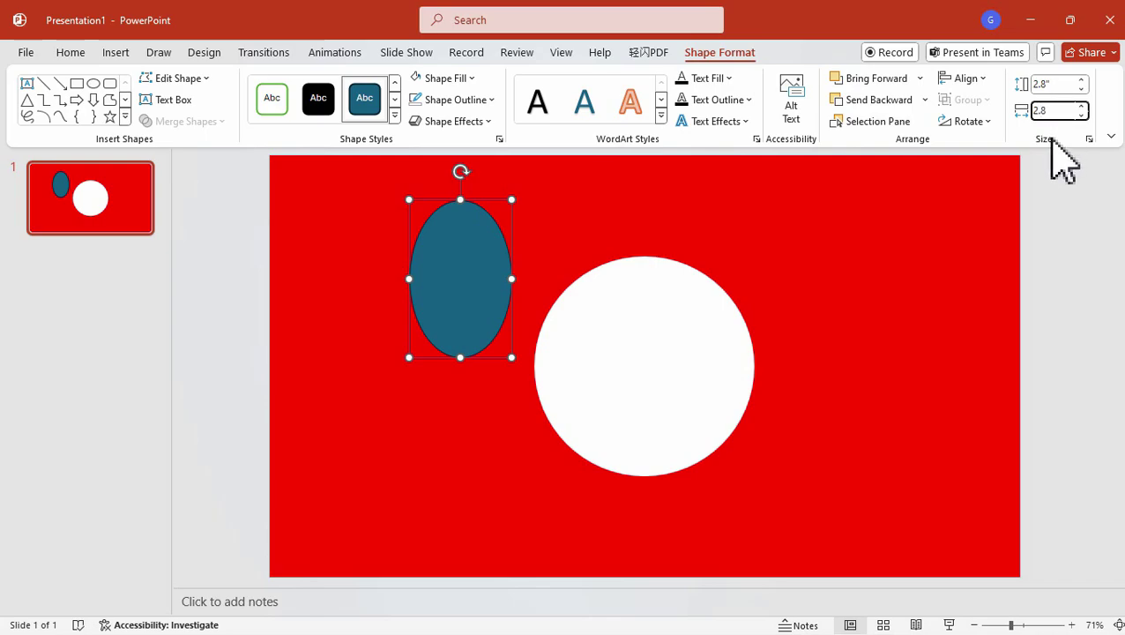
key(Return)
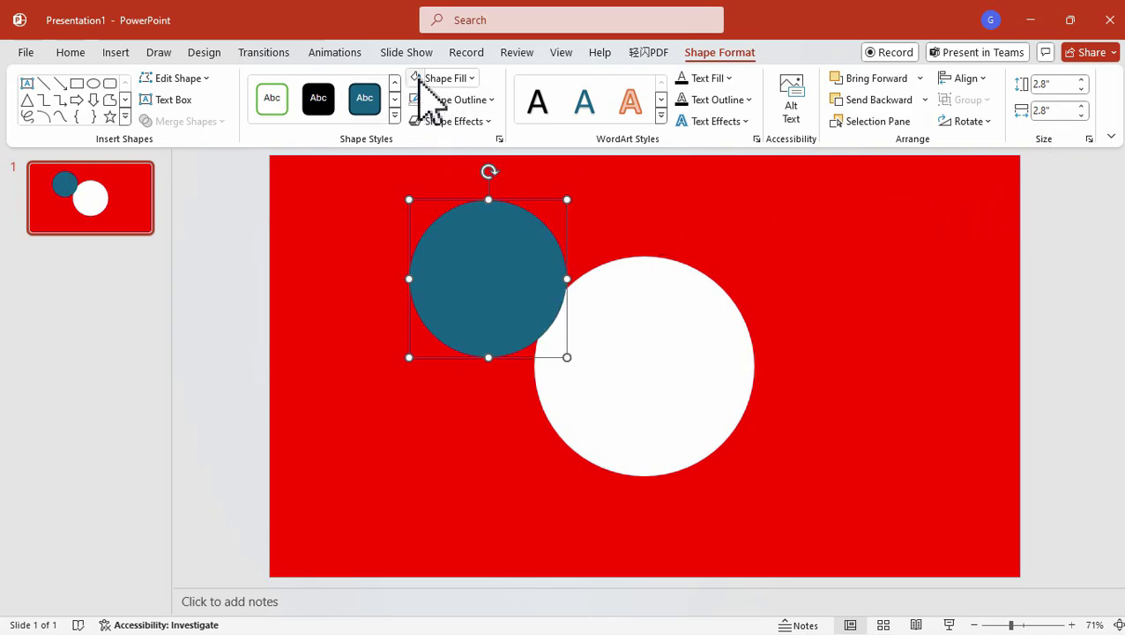
Fill the small circle white and move it to the upper left.
click(419, 79)
drag(483, 298, 455, 272)
right_click(456, 264)
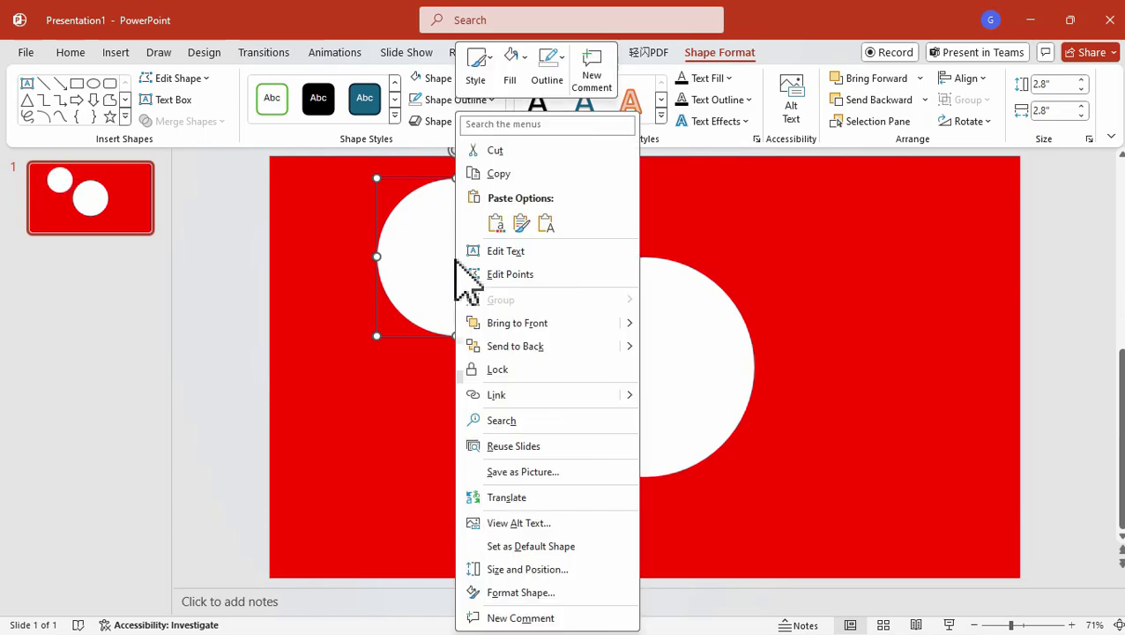
Copy the small circle into the lower left, aligned under the original.
click(476, 175)
click(560, 210)
key(ctrl+v)
drag(504, 221, 478, 427)
drag(464, 231, 464, 236)
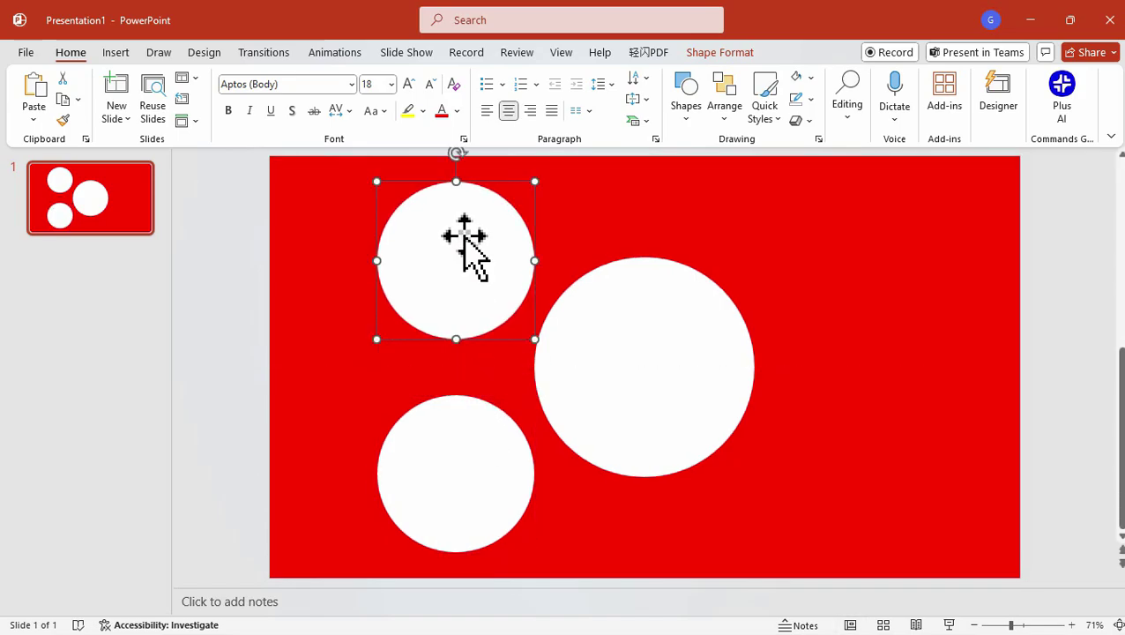
Duplicate both left circles and place the copies on the slide's right side.
ctrl+click(459, 430)
right_click(462, 239)
click(499, 298)
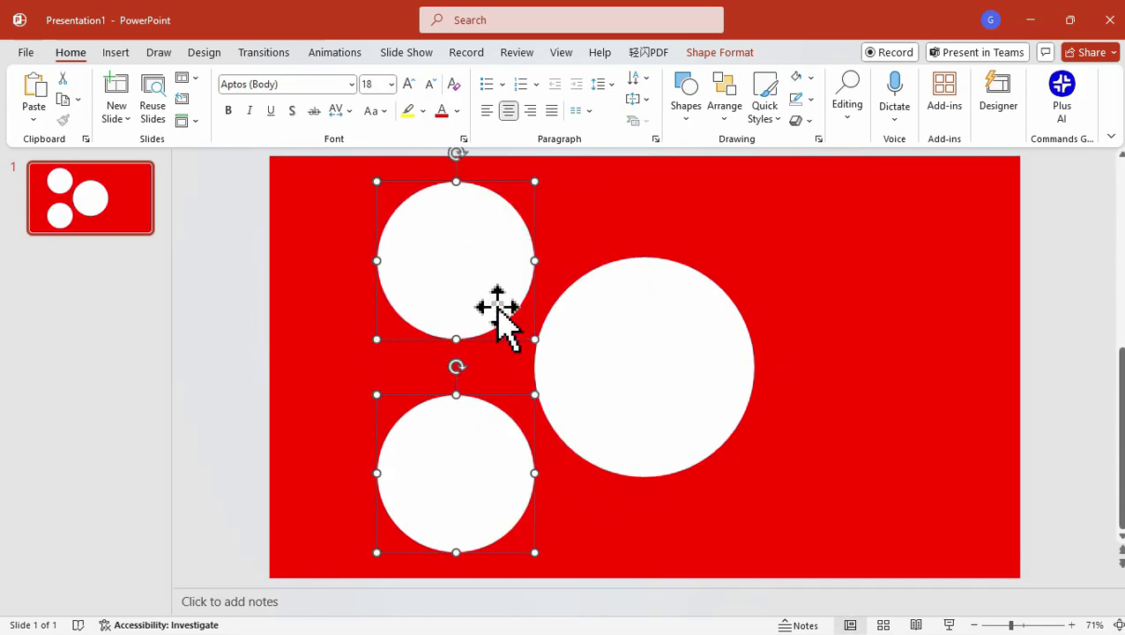
click(596, 235)
key(ctrl+v)
drag(533, 244, 843, 244)
click(973, 325)
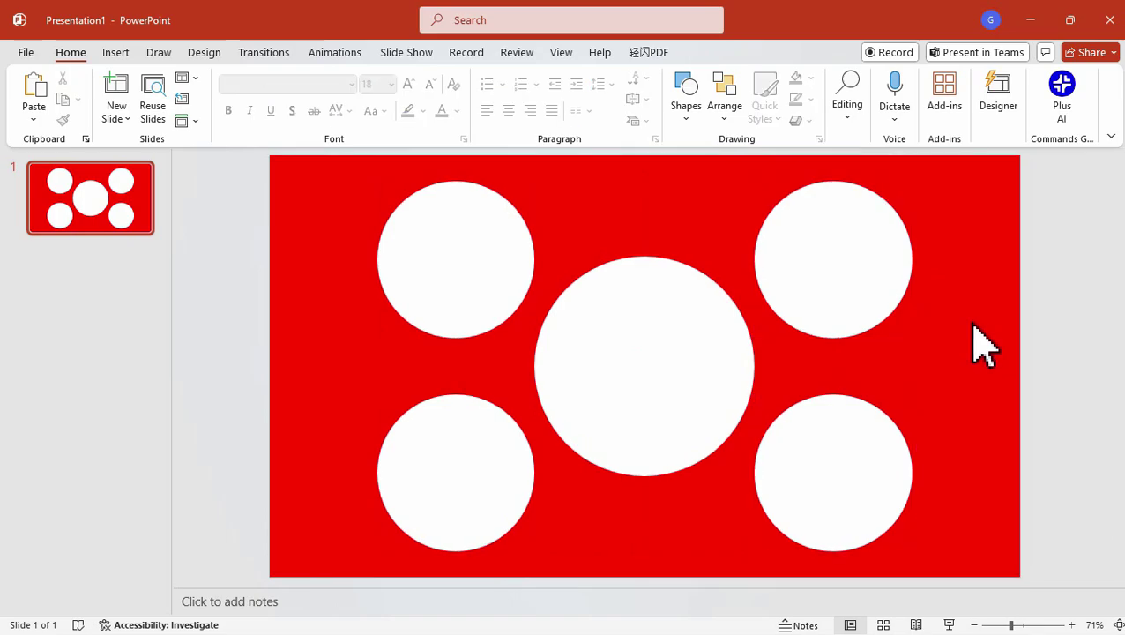
Paste the globe, balloon, flame, drop and plant icons onto the five circles.
key(ctrl+v)
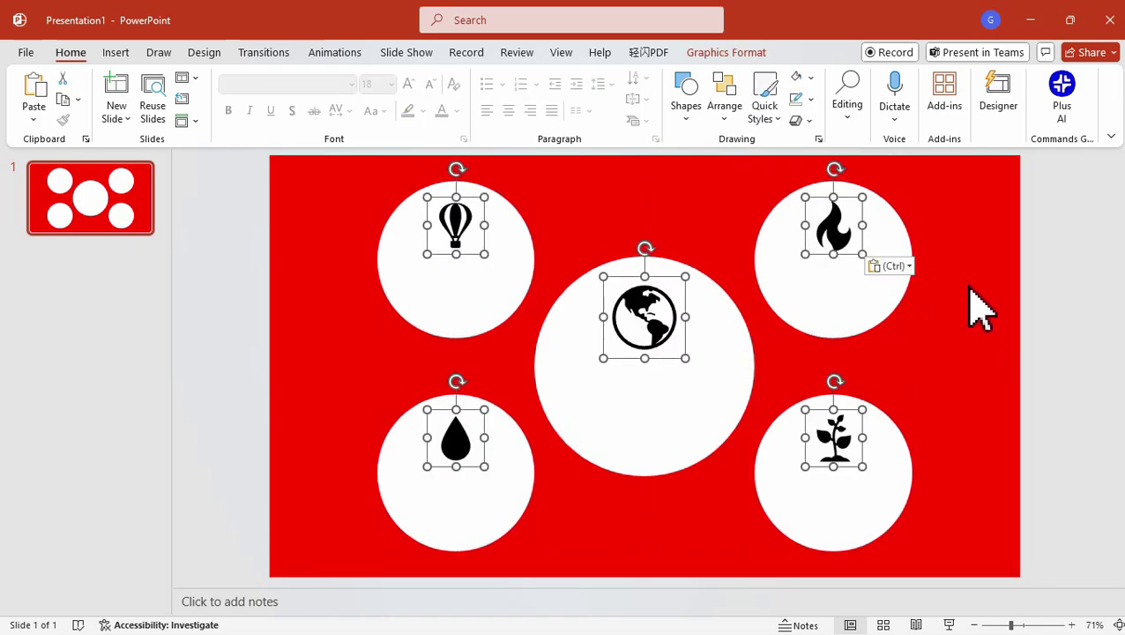
click(947, 334)
click(456, 231)
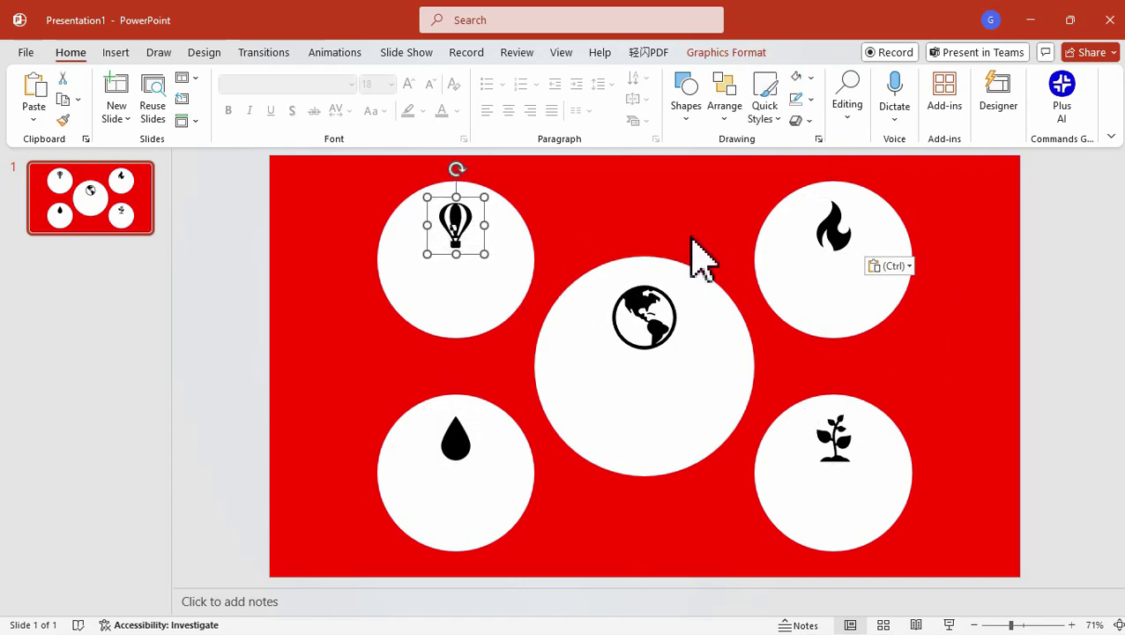
click(828, 236)
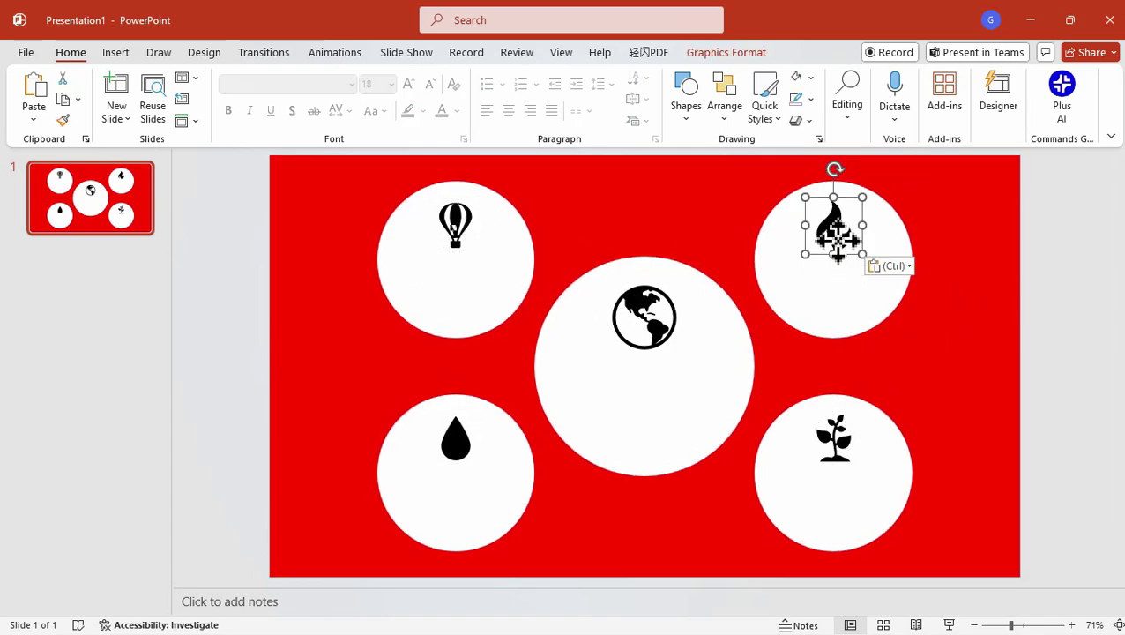
Browse the icon library for 'earth', then close it without inserting anything.
click(115, 55)
click(405, 97)
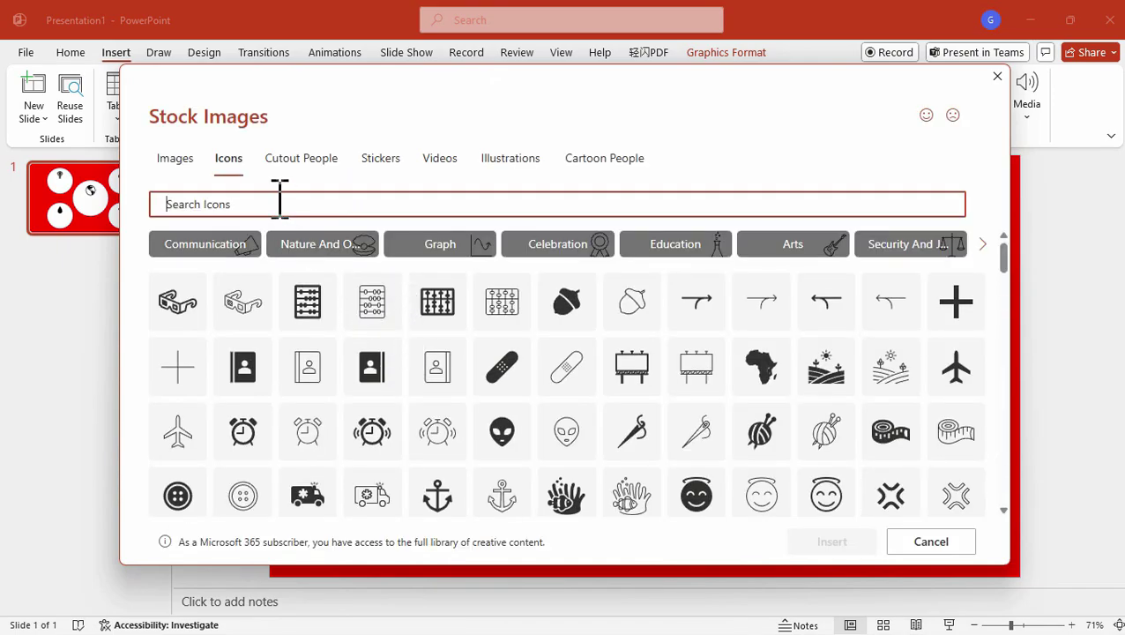
text(earth)
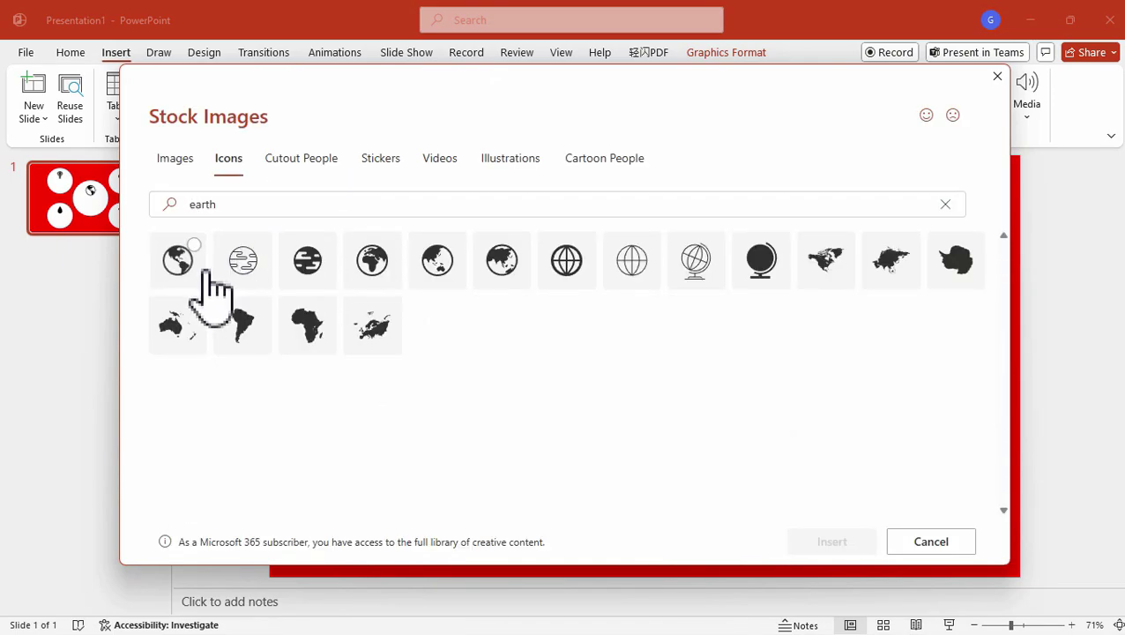
click(195, 269)
click(997, 77)
Paste the FOUR ELEMENTS, AIR, FIRE, WATER and EARTH title and description boxes, then check them.
click(975, 269)
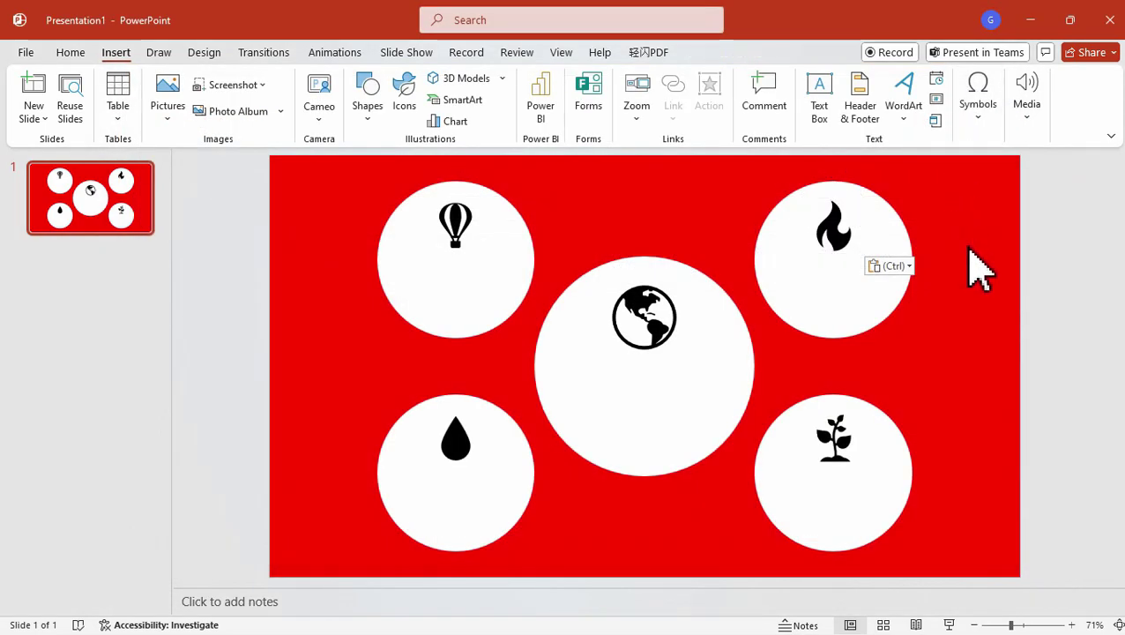
key(ctrl+v)
click(996, 363)
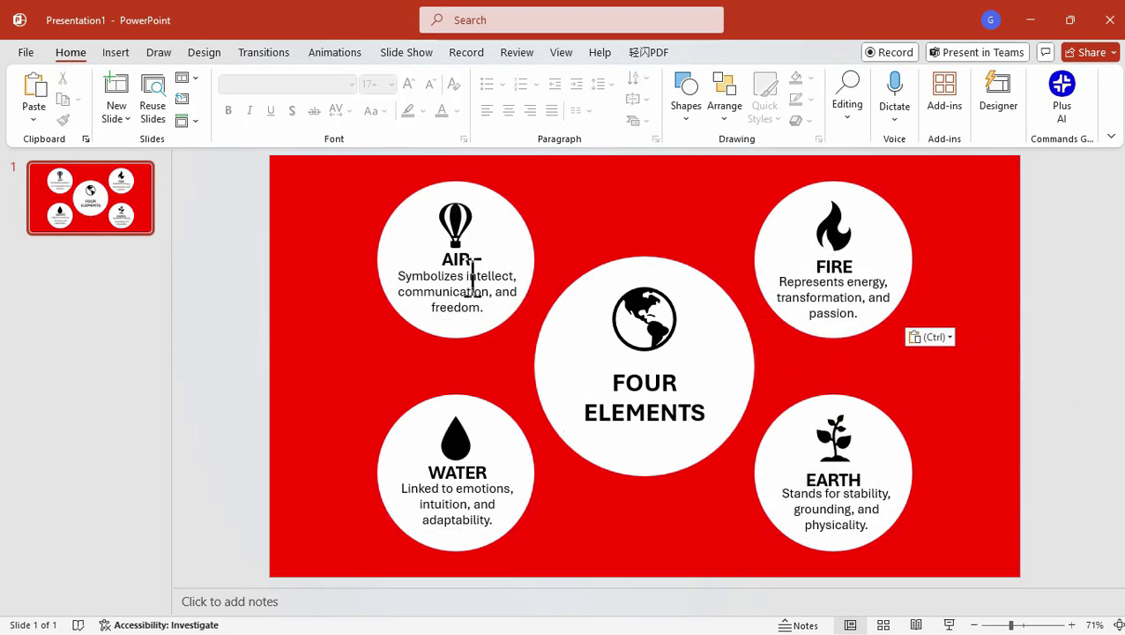
click(467, 269)
click(467, 293)
click(476, 472)
click(481, 505)
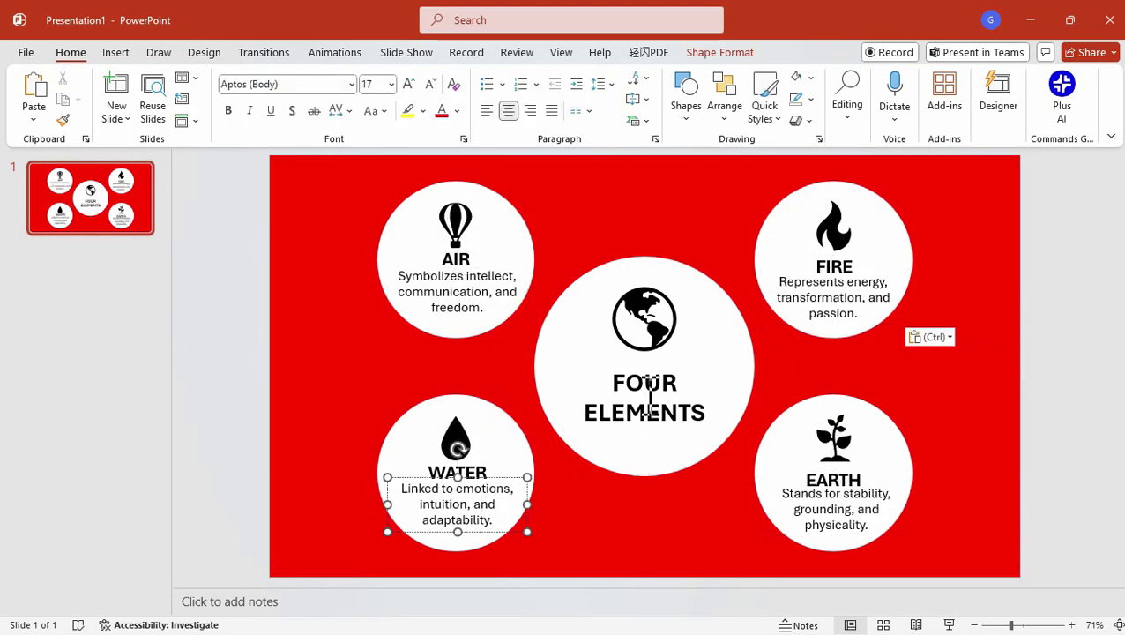
click(650, 397)
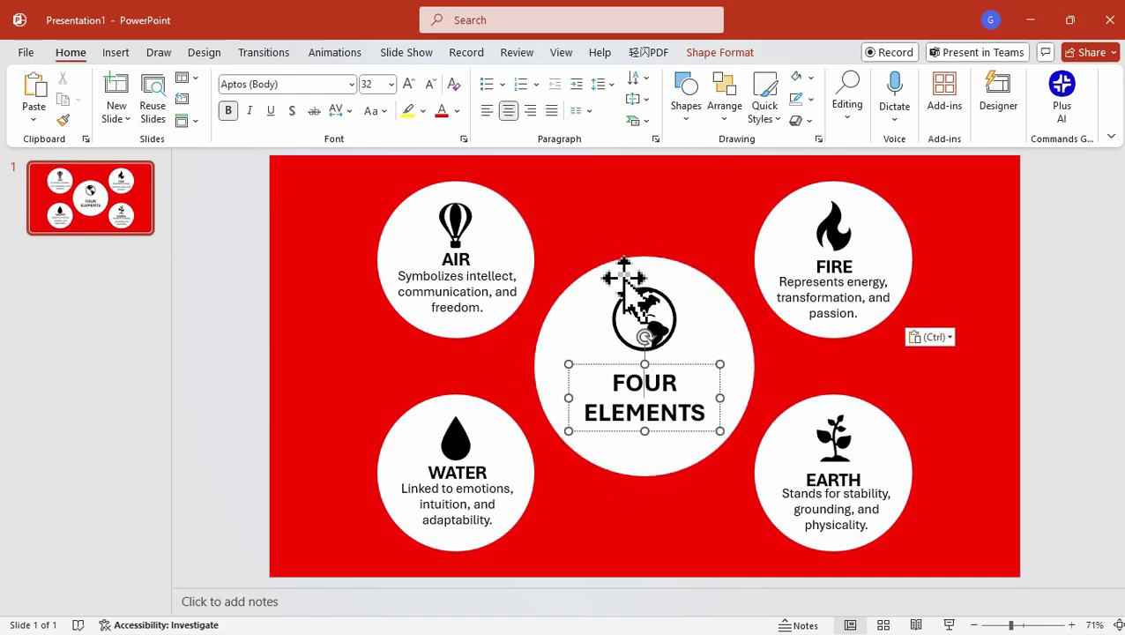
click(697, 494)
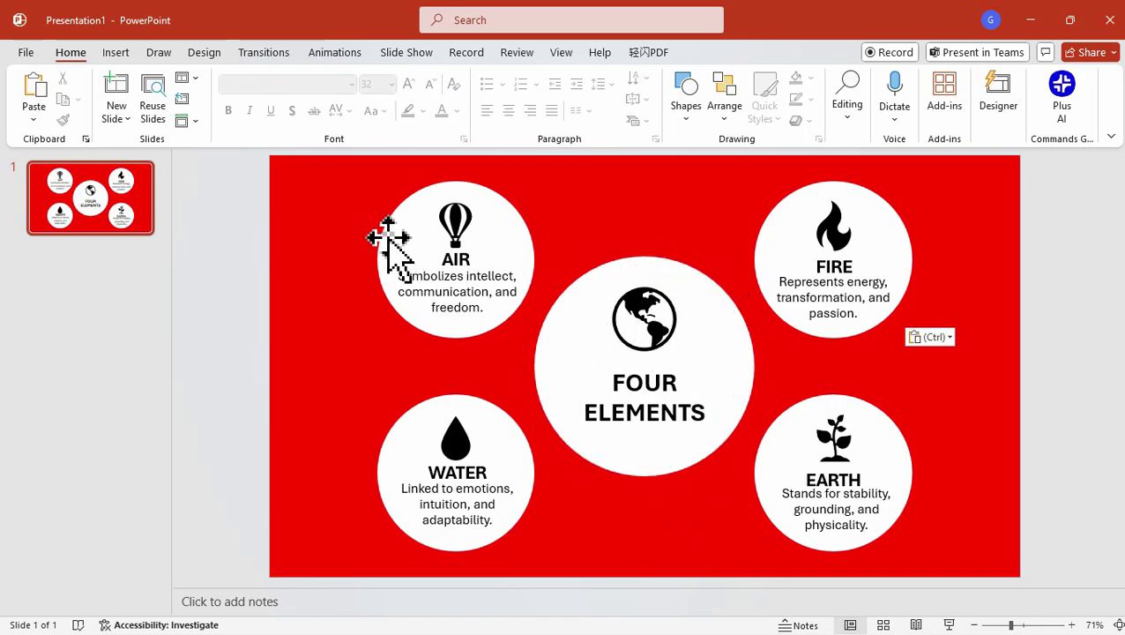
Group the AIR, WATER, FIRE and EARTH circles each with their icon, title and description.
drag(348, 159, 559, 430)
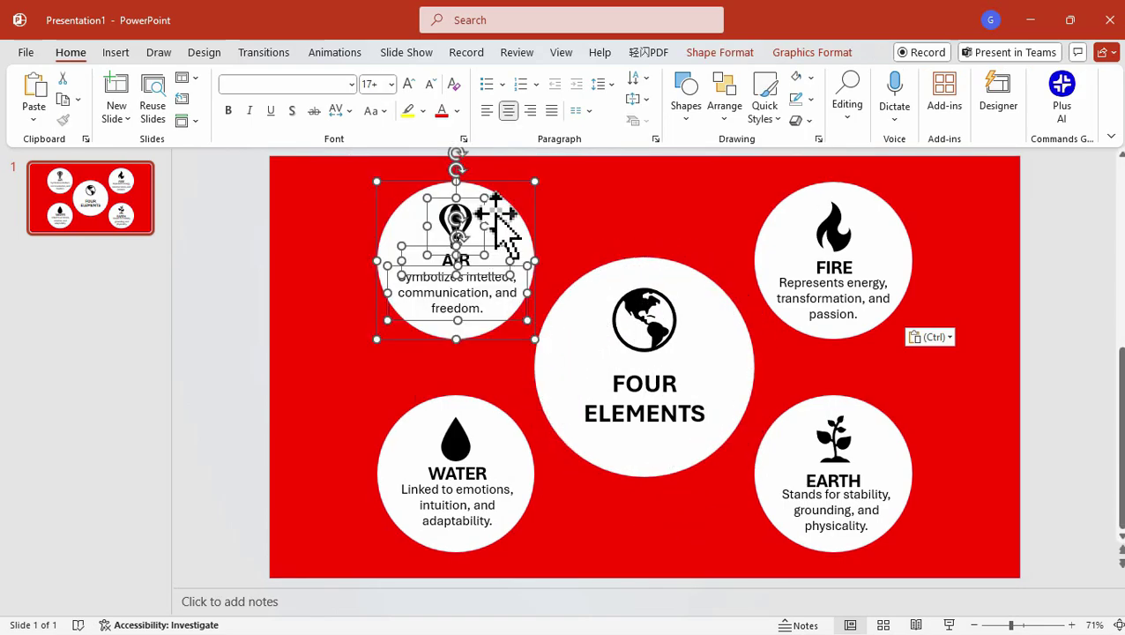
right_click(494, 192)
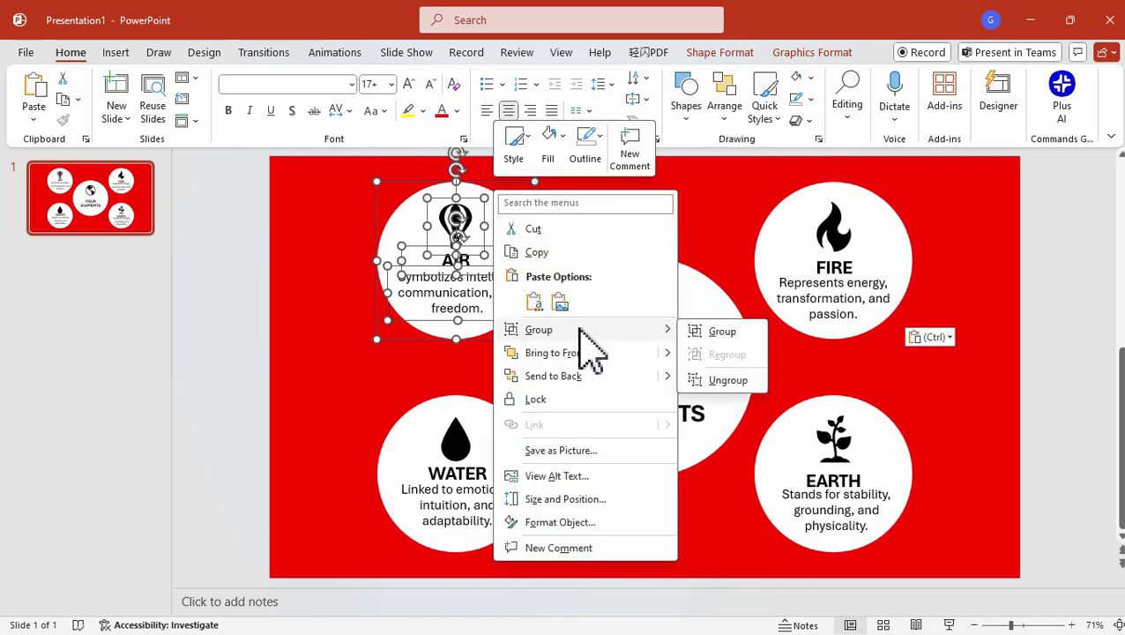
click(715, 332)
drag(342, 350, 562, 589)
key(ctrl+g)
drag(711, 155, 999, 397)
key(ctrl+g)
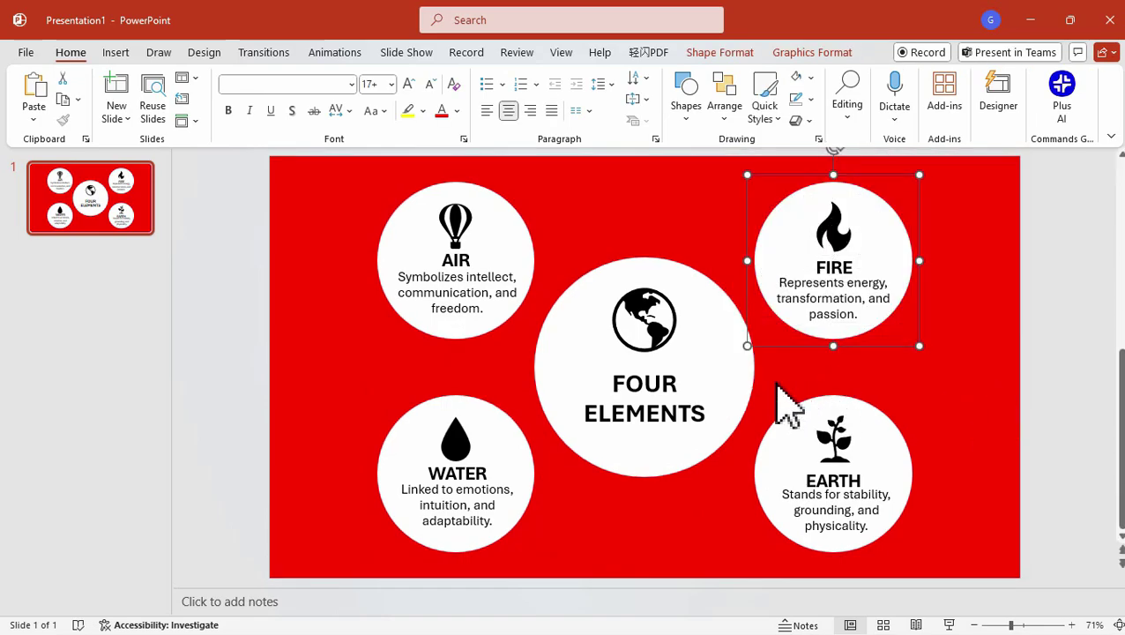
click(780, 392)
drag(967, 578, 721, 363)
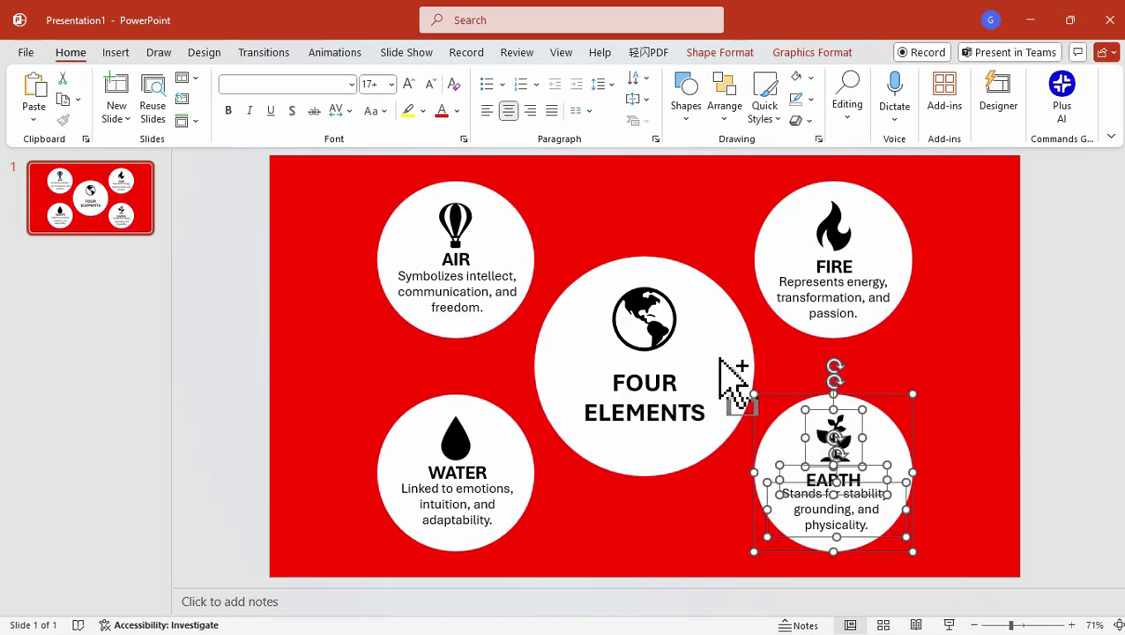
key(ctrl+g)
Cut the central circle, globe and FOUR ELEMENTS title and paste them back as a picture.
click(679, 546)
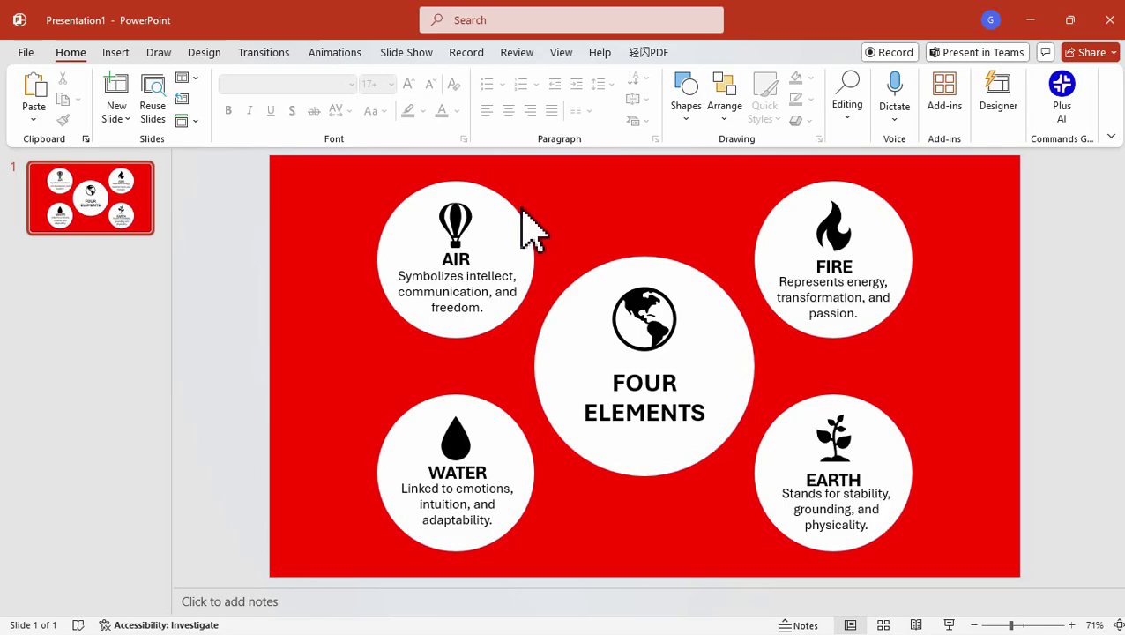
drag(496, 161, 776, 533)
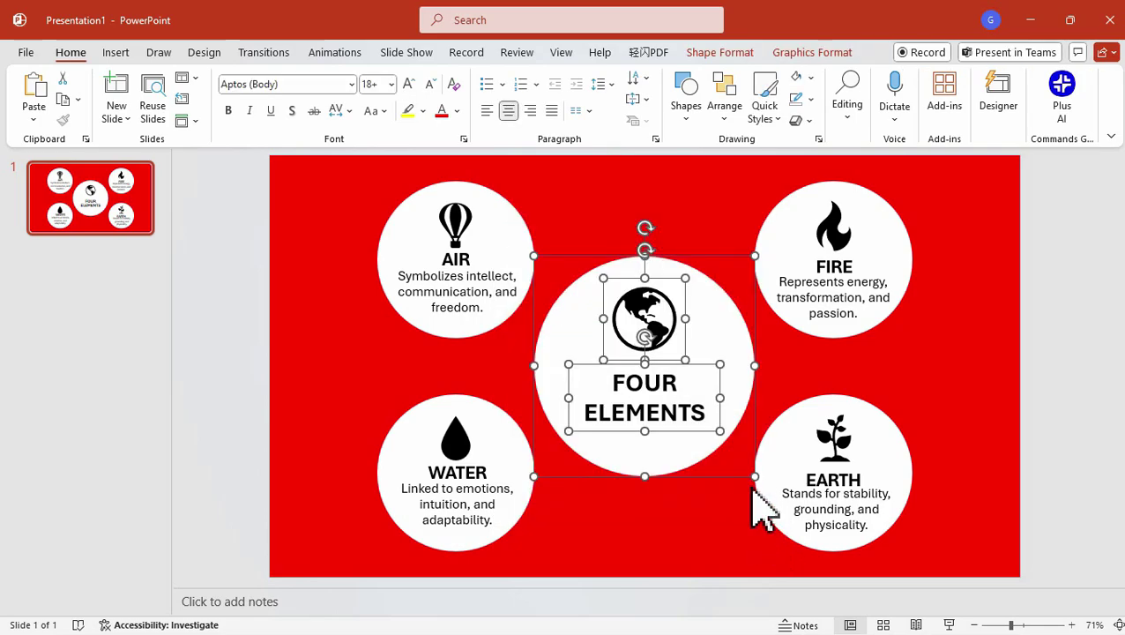
right_click(706, 306)
click(746, 298)
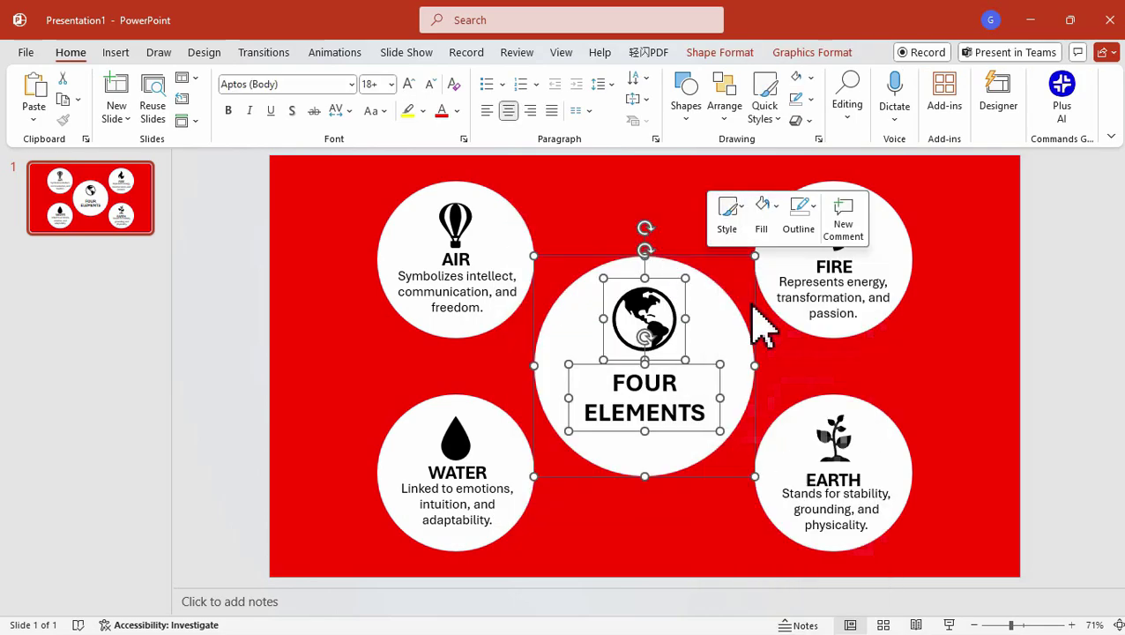
click(26, 115)
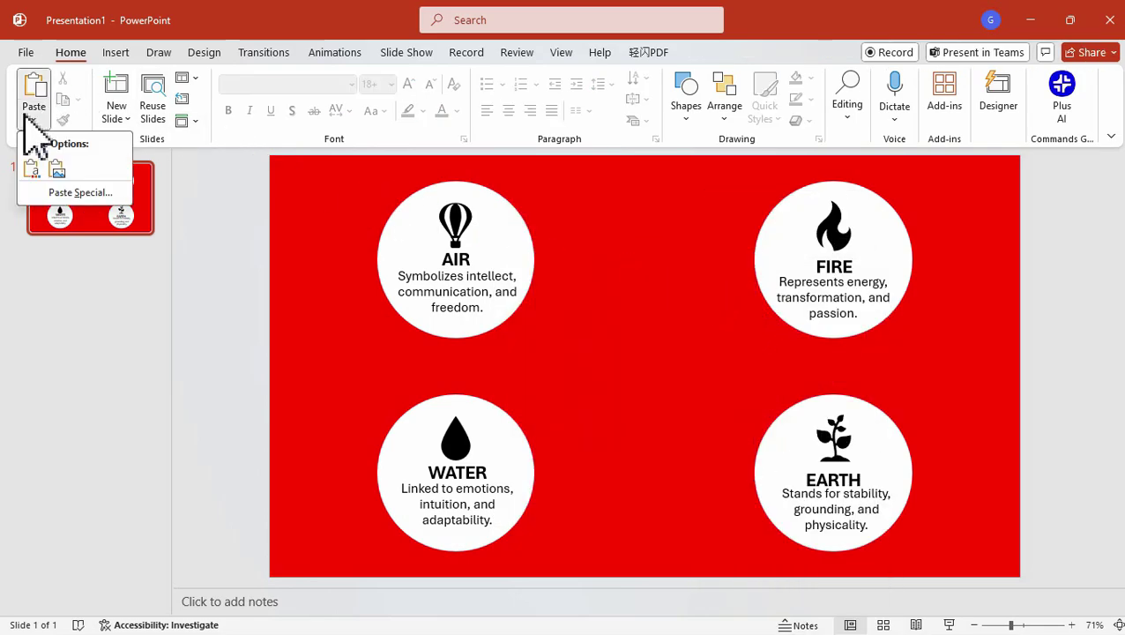
click(56, 169)
click(1112, 166)
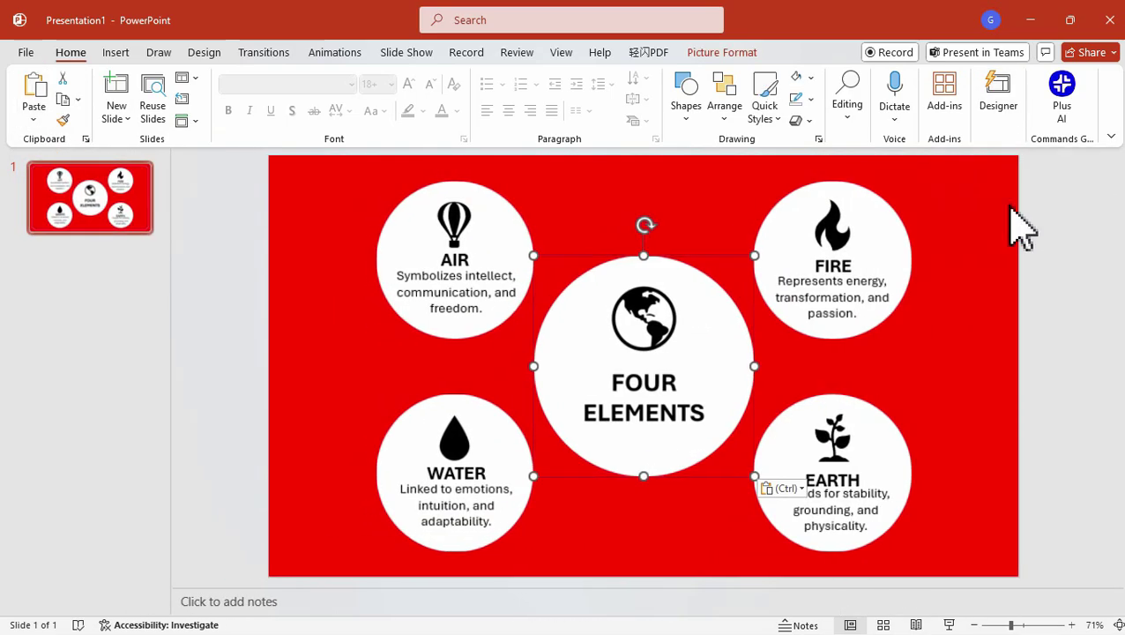
mouse_move(693, 319)
mouse_down()
mouse_move(673, 309)
mouse_move(693, 339)
mouse_move(693, 323)
mouse_up()
Centre the FOUR ELEMENTS picture horizontally and vertically on the slide.
click(722, 52)
click(924, 78)
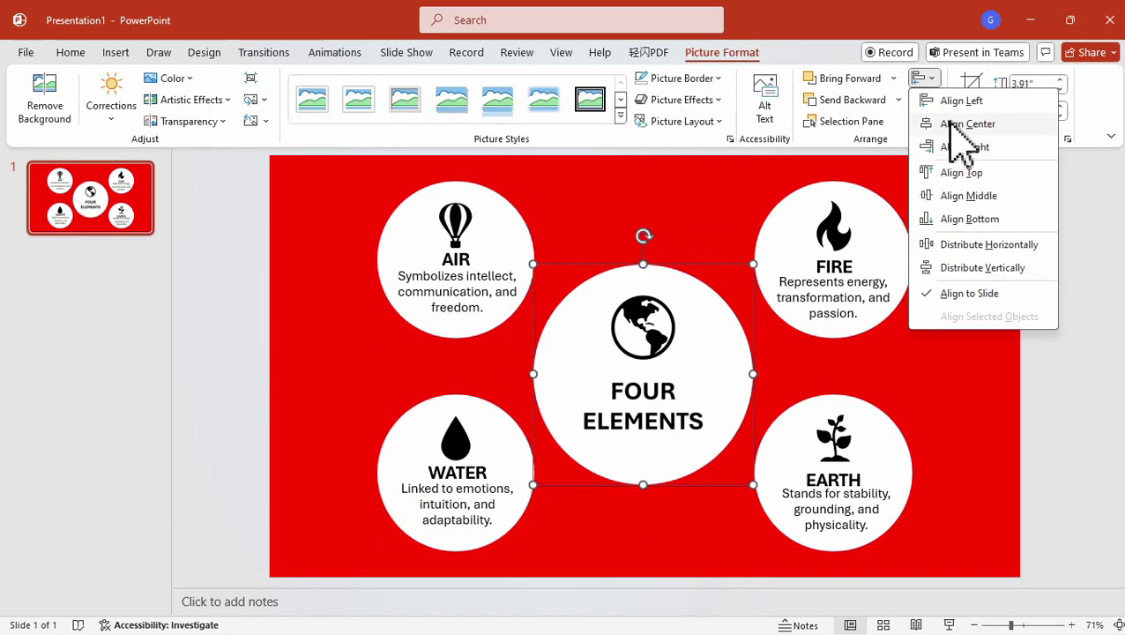
click(954, 124)
click(924, 77)
click(961, 195)
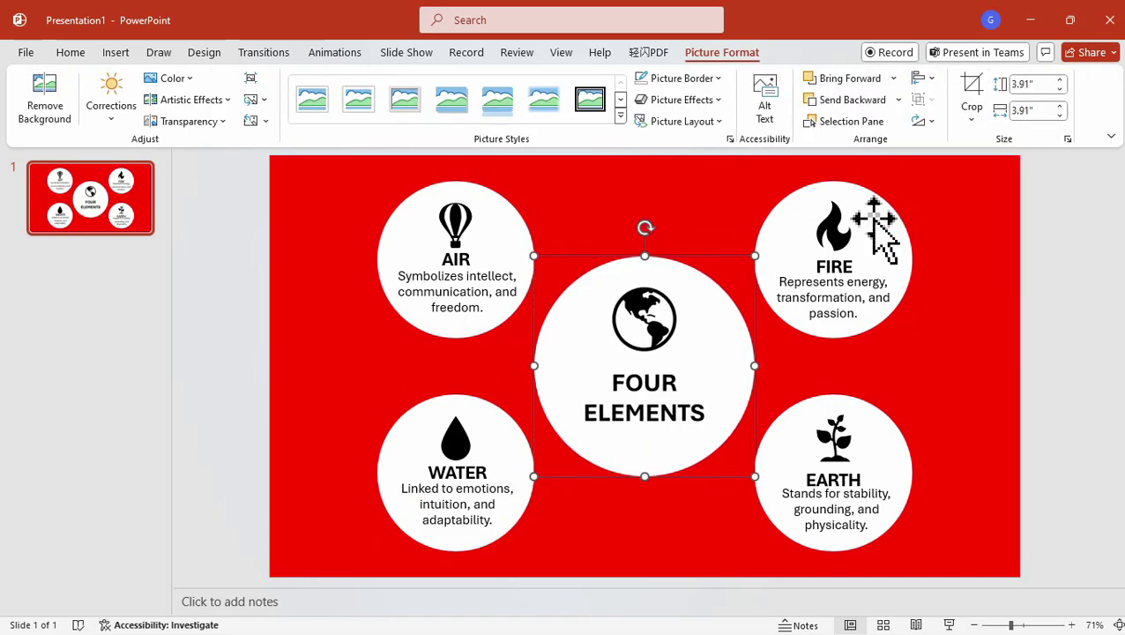
click(703, 231)
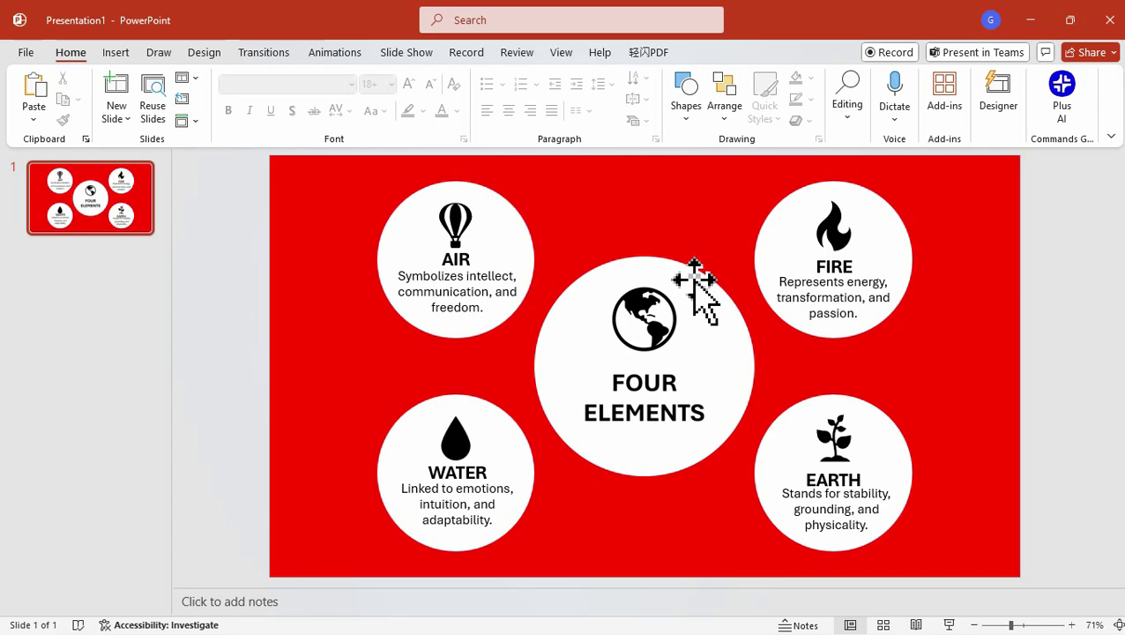
click(694, 340)
right_click(693, 346)
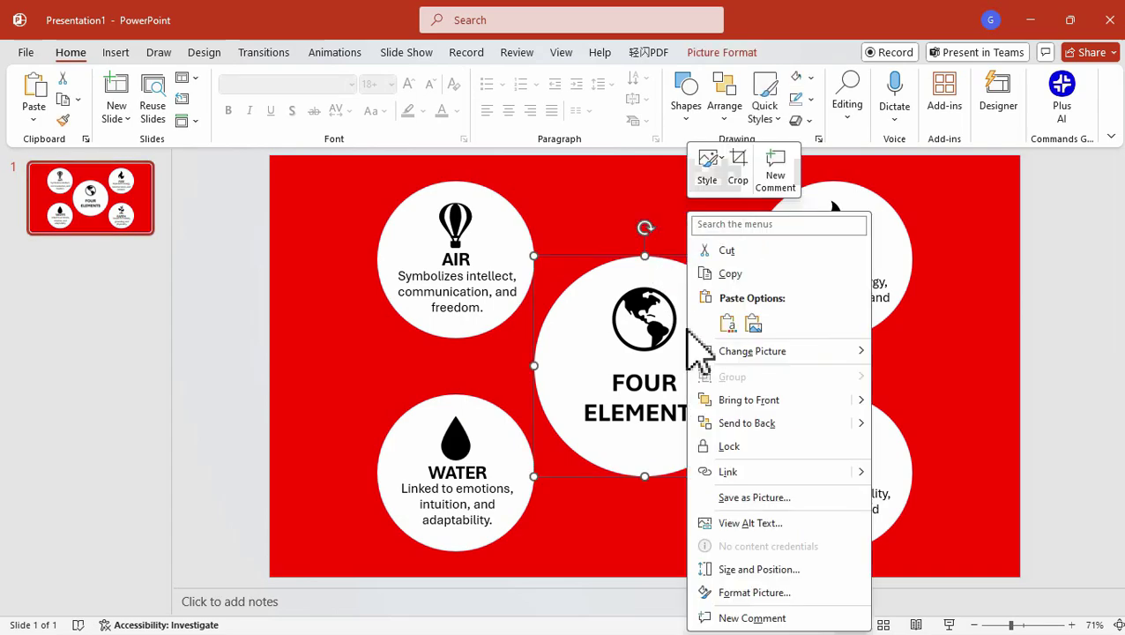
click(772, 399)
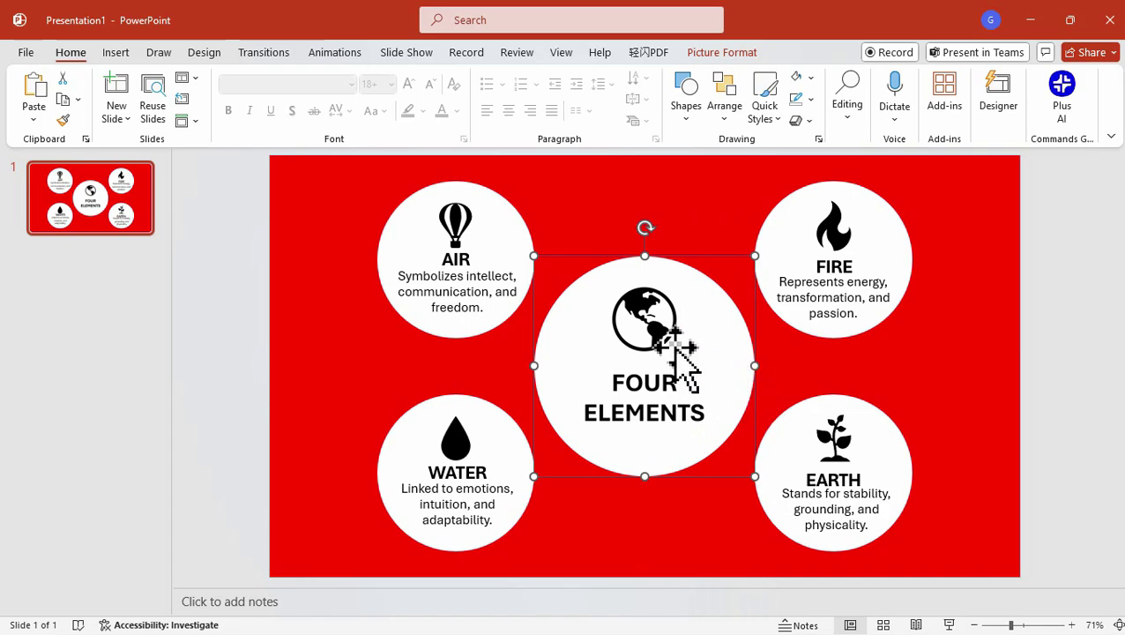
click(596, 238)
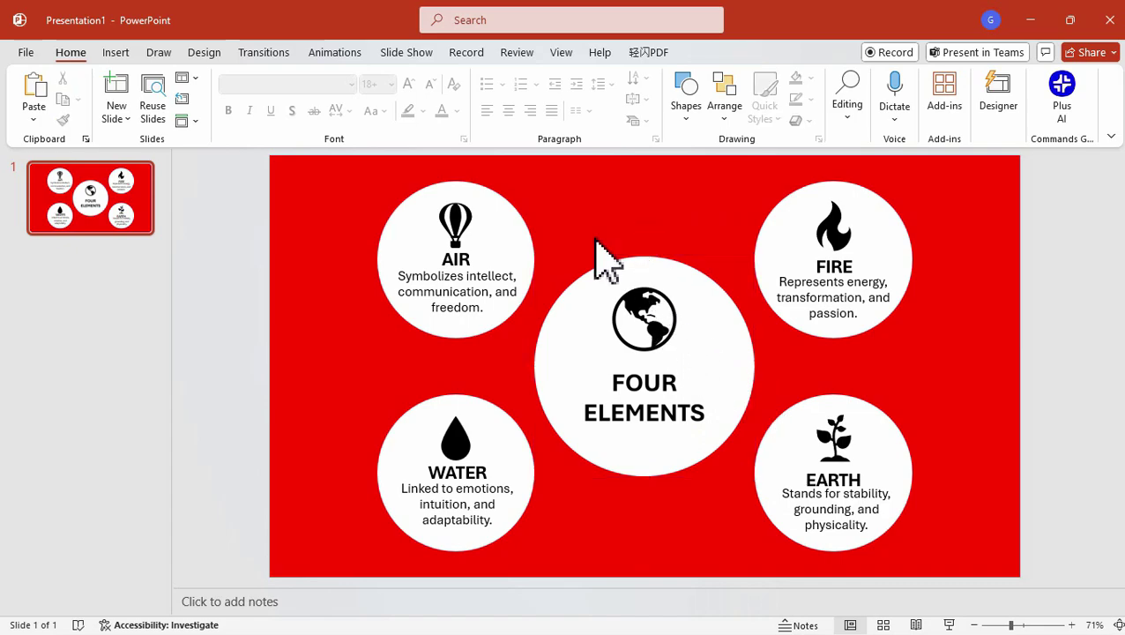
right_click(95, 201)
Duplicate slide 1 into a second slide, then return to slide 1.
click(181, 389)
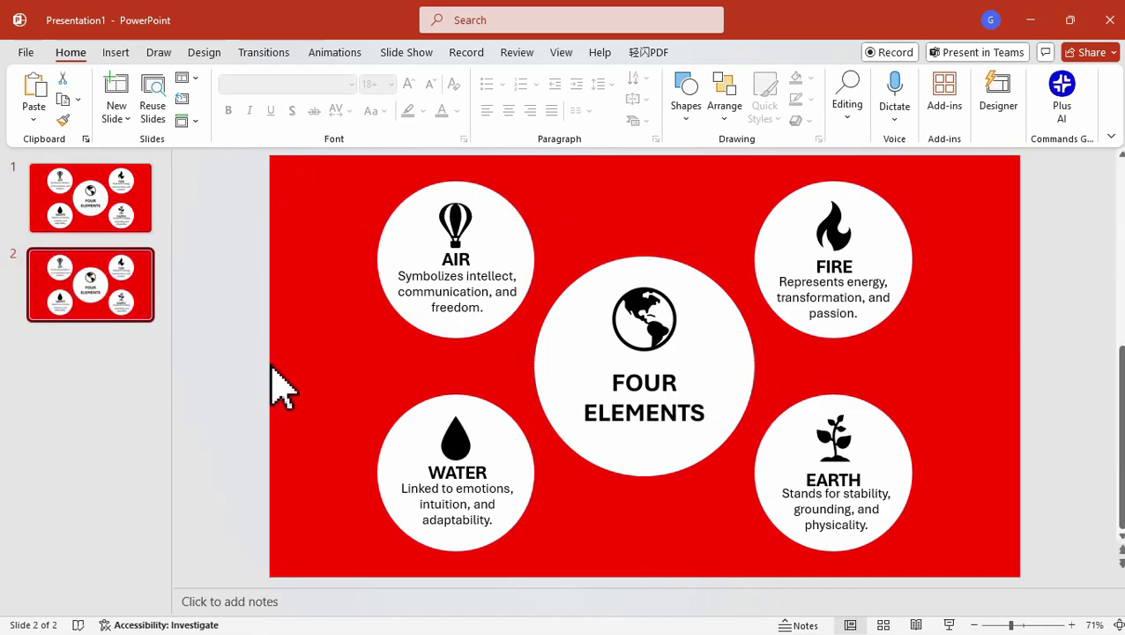
click(460, 210)
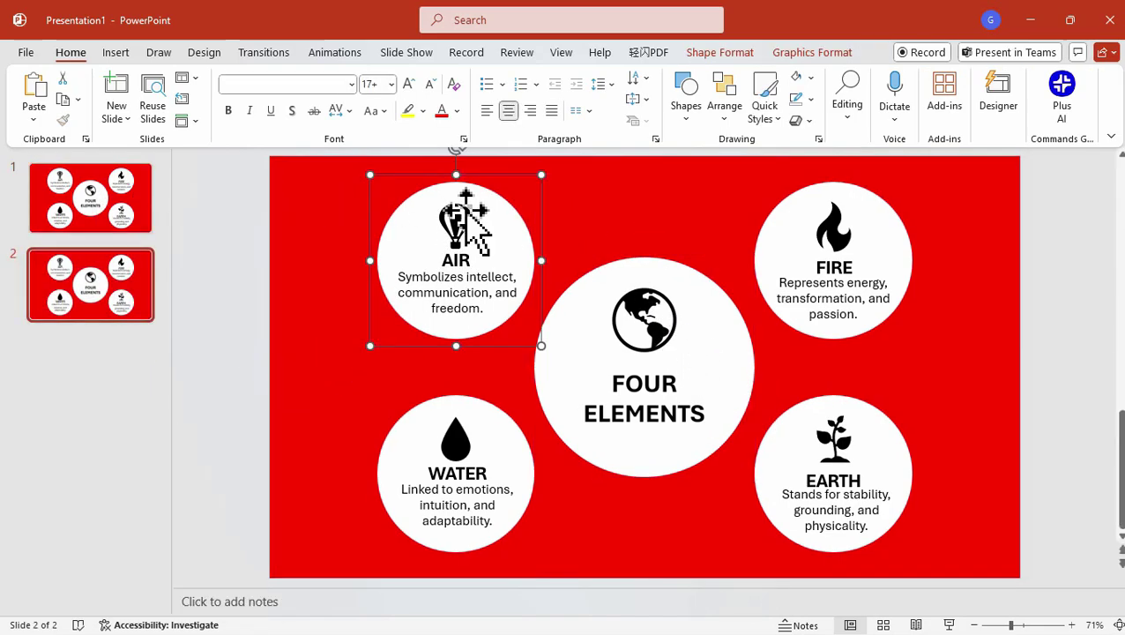
click(602, 209)
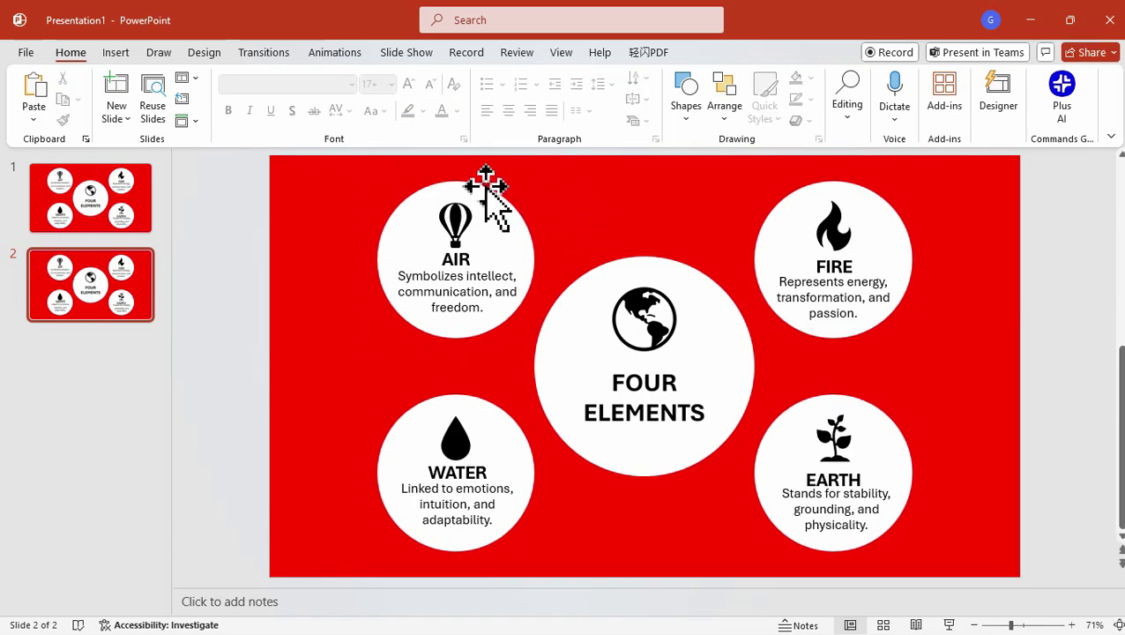
click(120, 221)
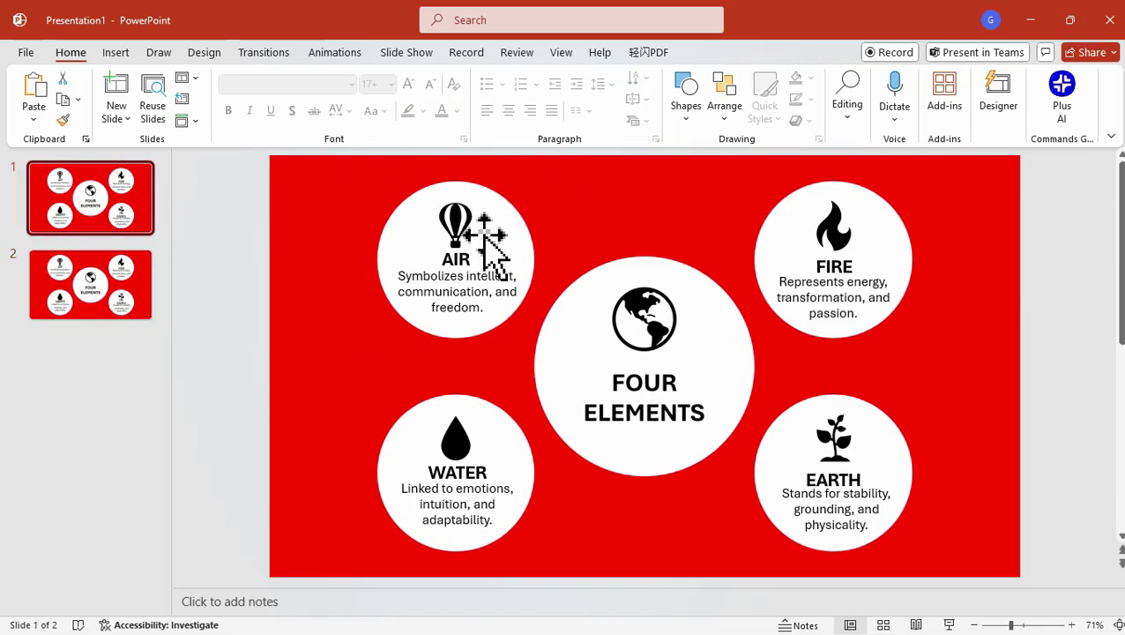
On slide 1, stack the AIR, WATER and FIRE groups at the centre with Align Center and Align Middle.
click(488, 238)
ctrl+click(485, 457)
ctrl+click(776, 302)
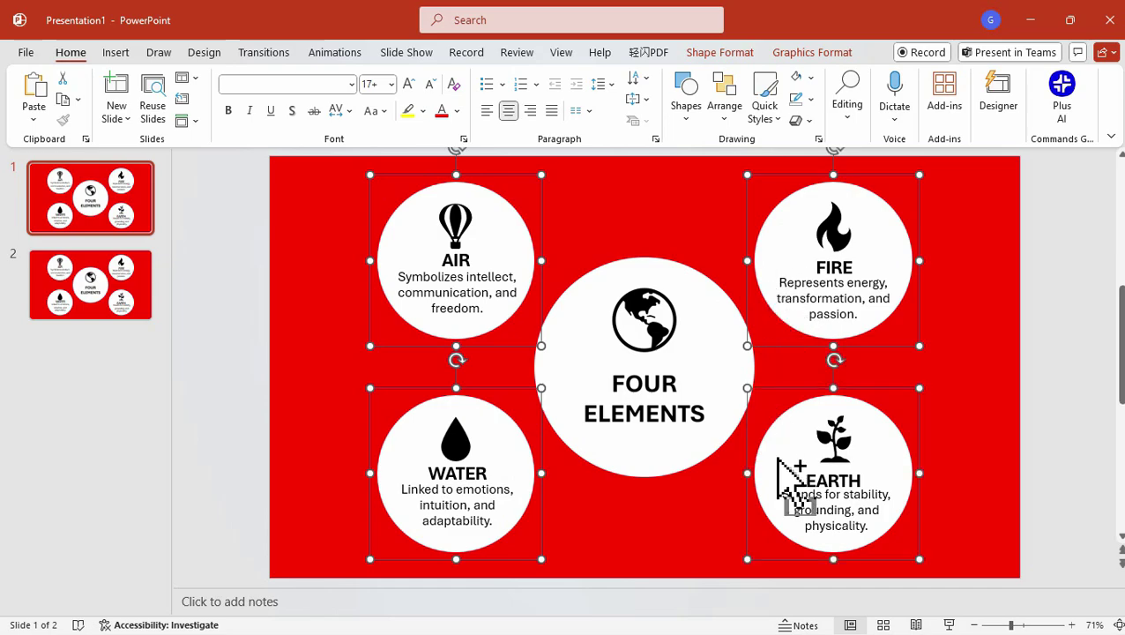
click(812, 52)
click(811, 106)
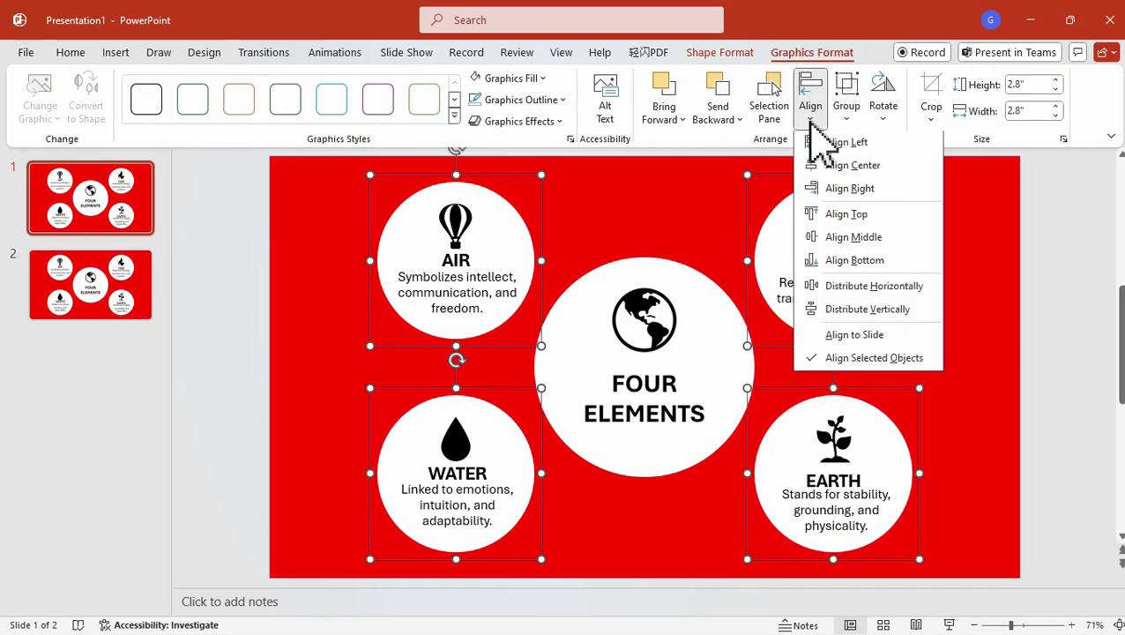
click(848, 166)
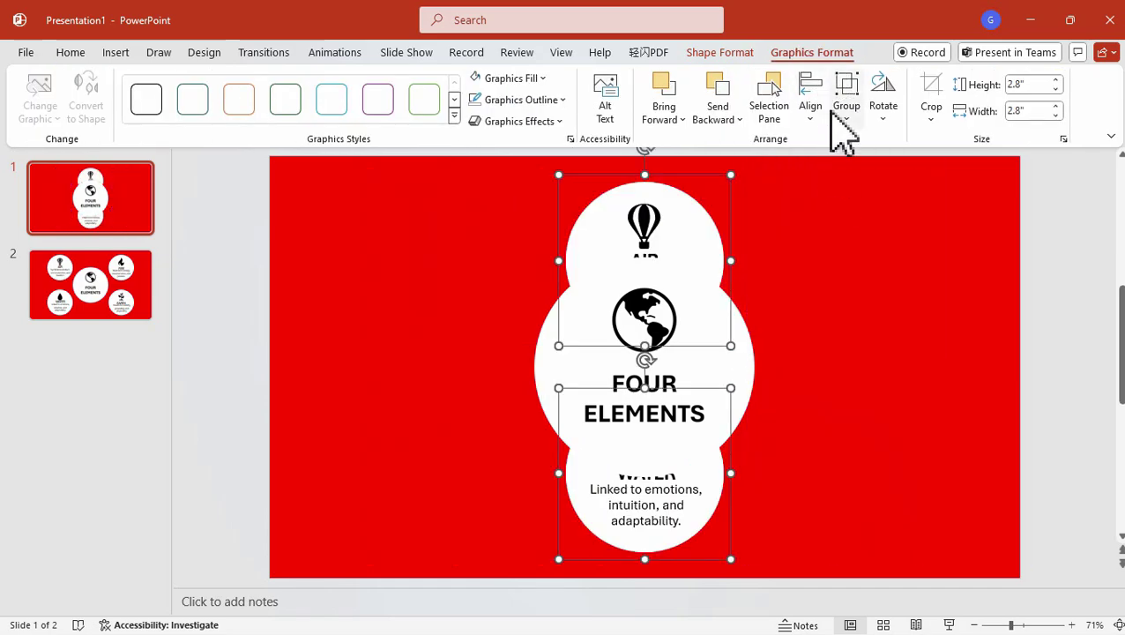
click(811, 110)
click(825, 238)
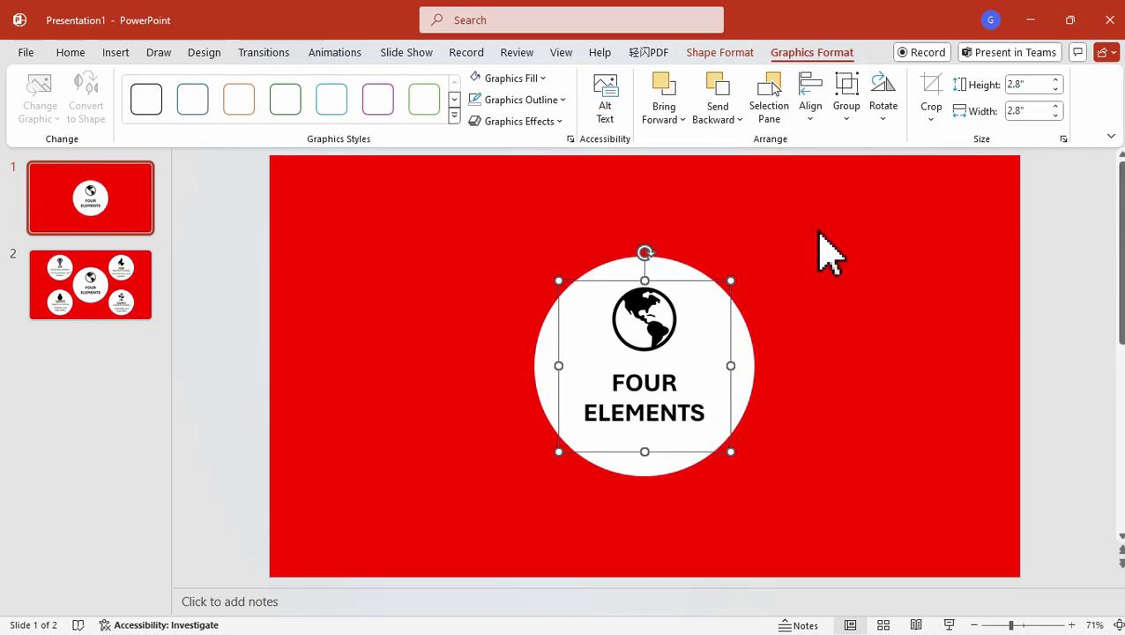
click(824, 263)
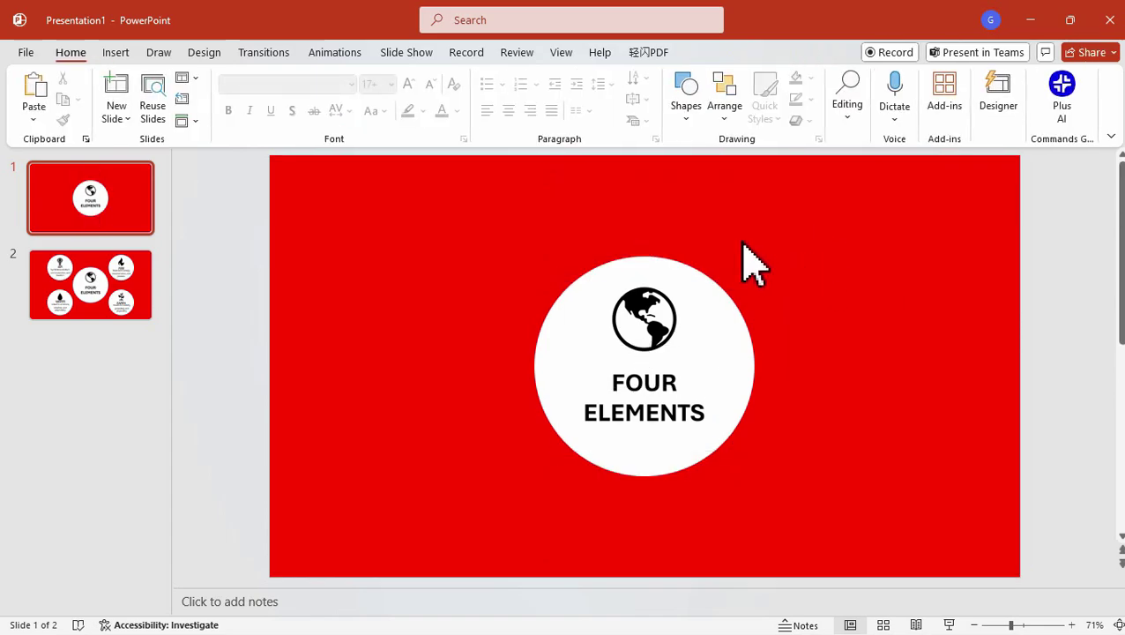
Centre the FOUR ELEMENTS picture horizontally and vertically on slide 1.
click(666, 340)
mouse_move(635, 346)
mouse_down()
mouse_move(726, 308)
mouse_move(847, 335)
mouse_move(635, 332)
mouse_up()
click(741, 52)
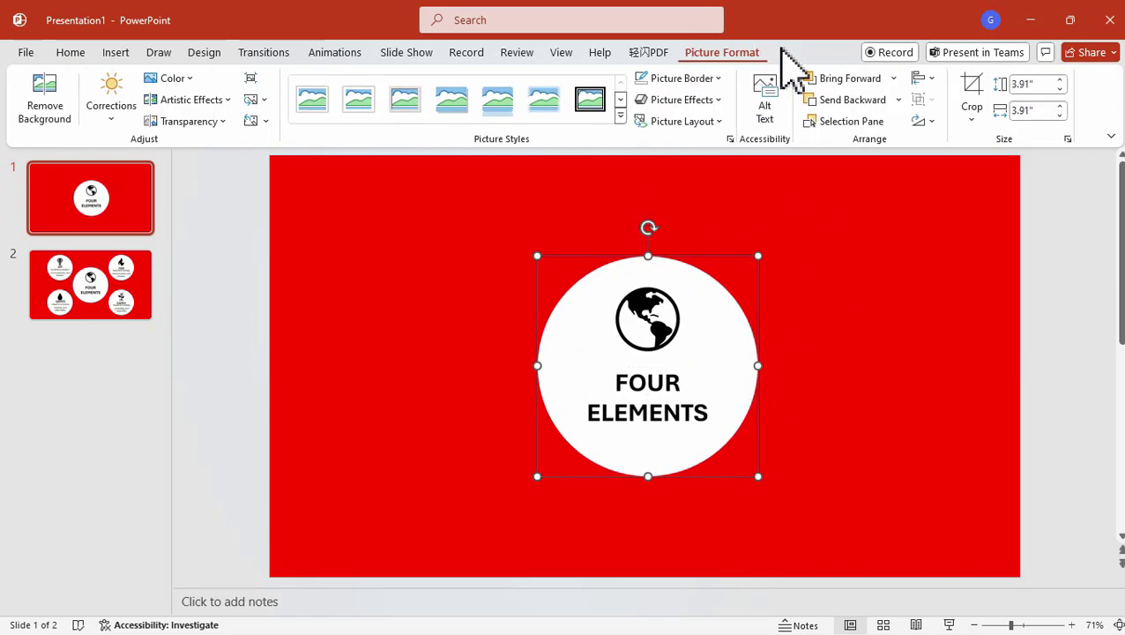
click(924, 79)
click(968, 123)
click(925, 79)
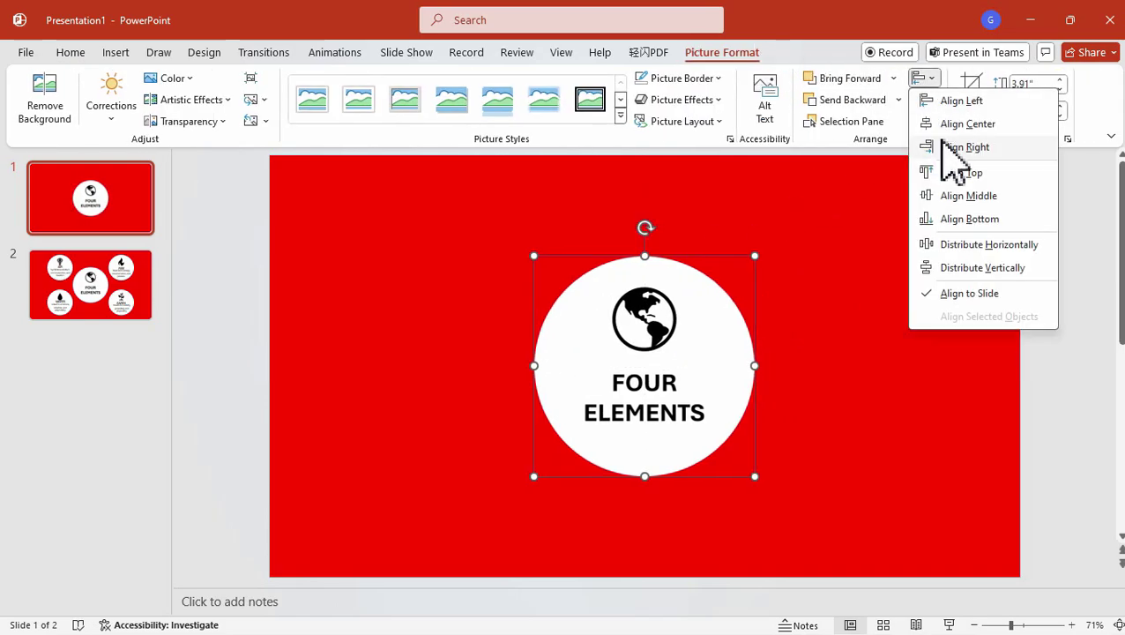
click(968, 195)
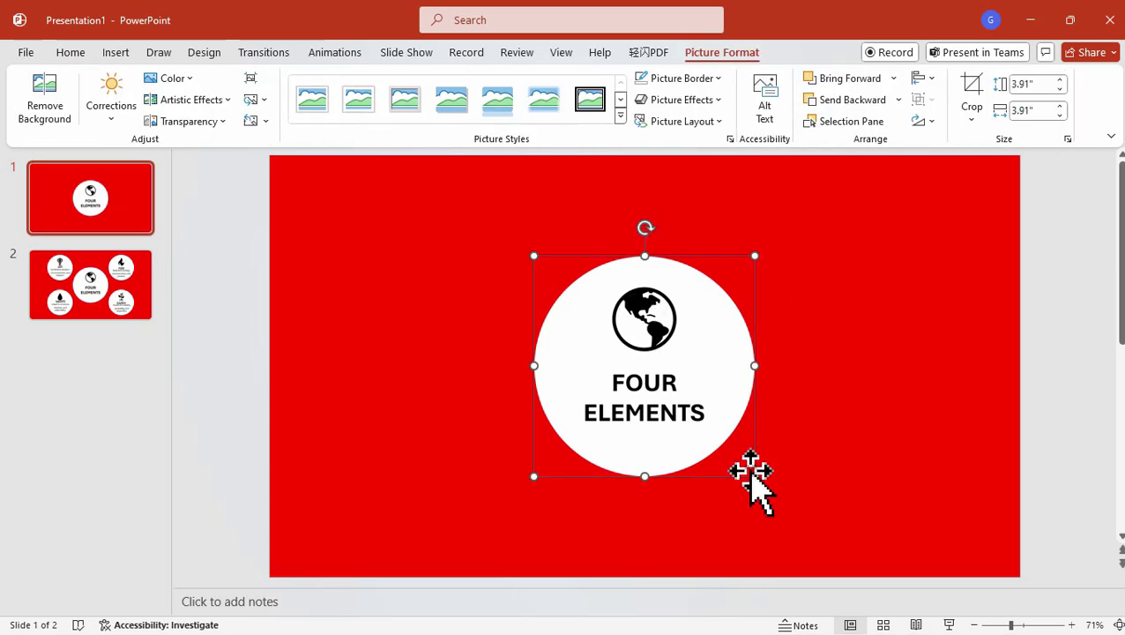
Enlarge the FOUR ELEMENTS circle to about 4.87 inches and re-centre it vertically.
drag(753, 476, 732, 415)
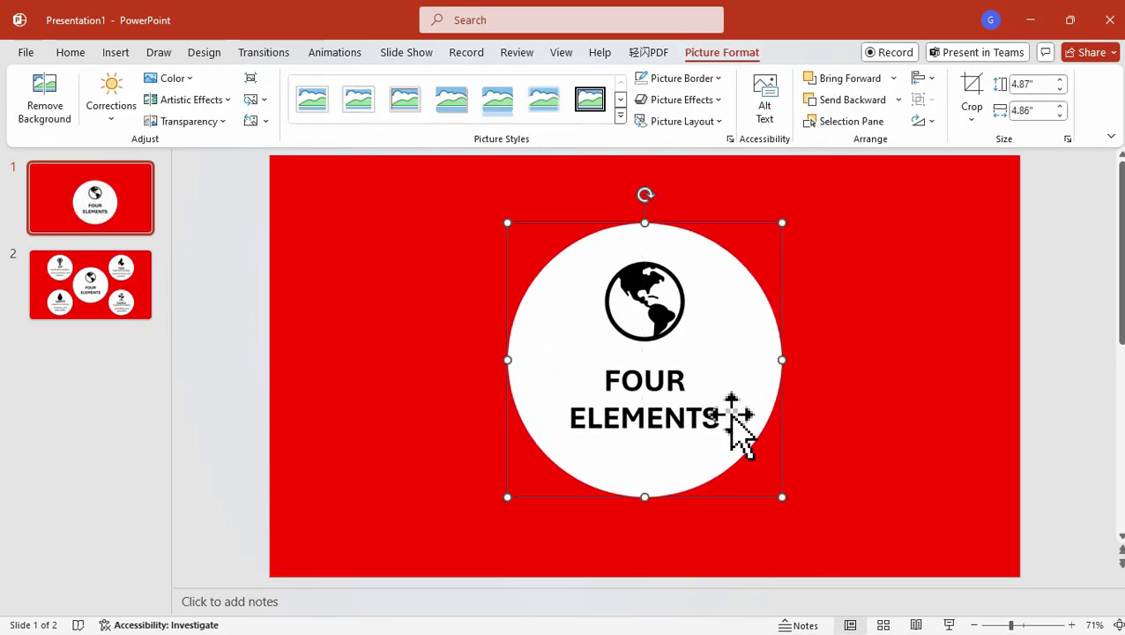
click(929, 77)
click(945, 194)
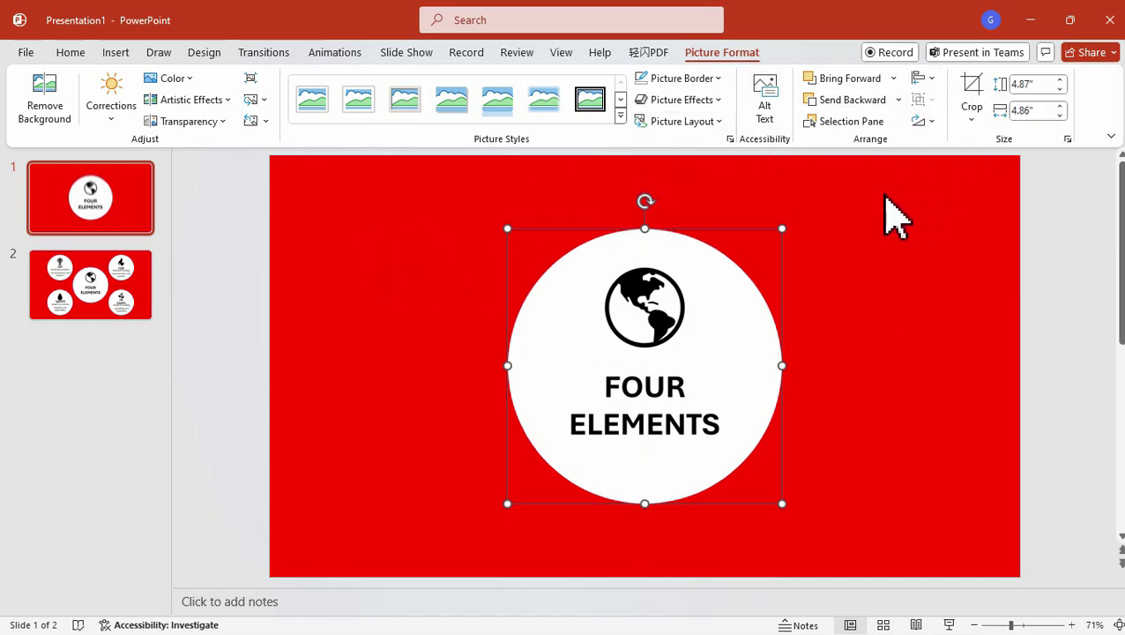
Apply the Morph transition to slide 2 and play the slideshow from the beginning.
click(426, 236)
click(113, 291)
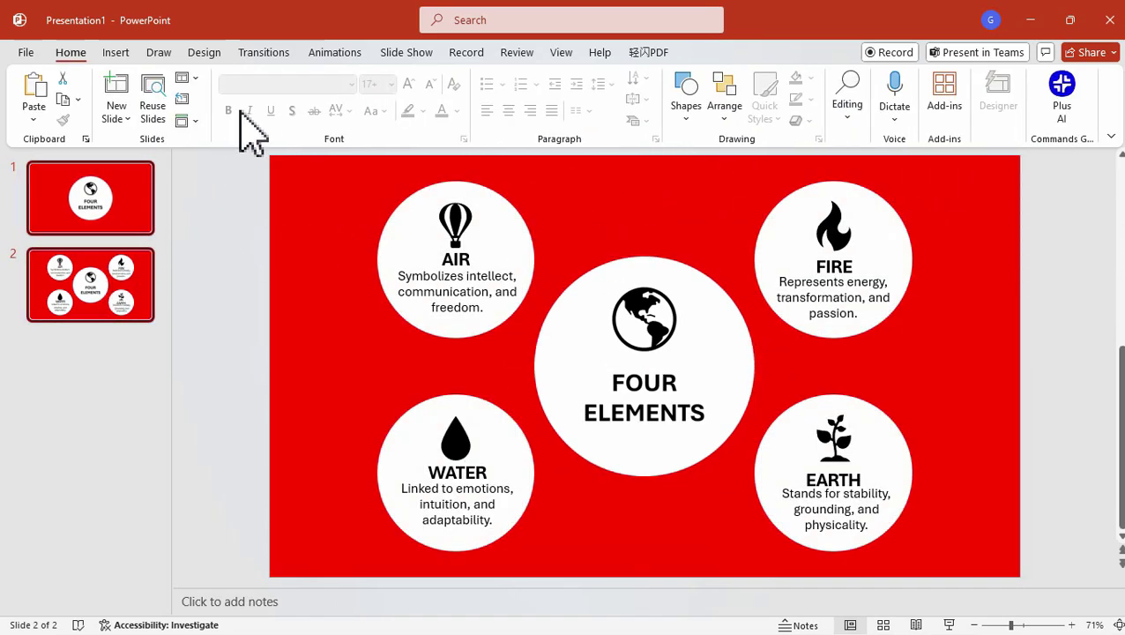
click(263, 52)
click(174, 99)
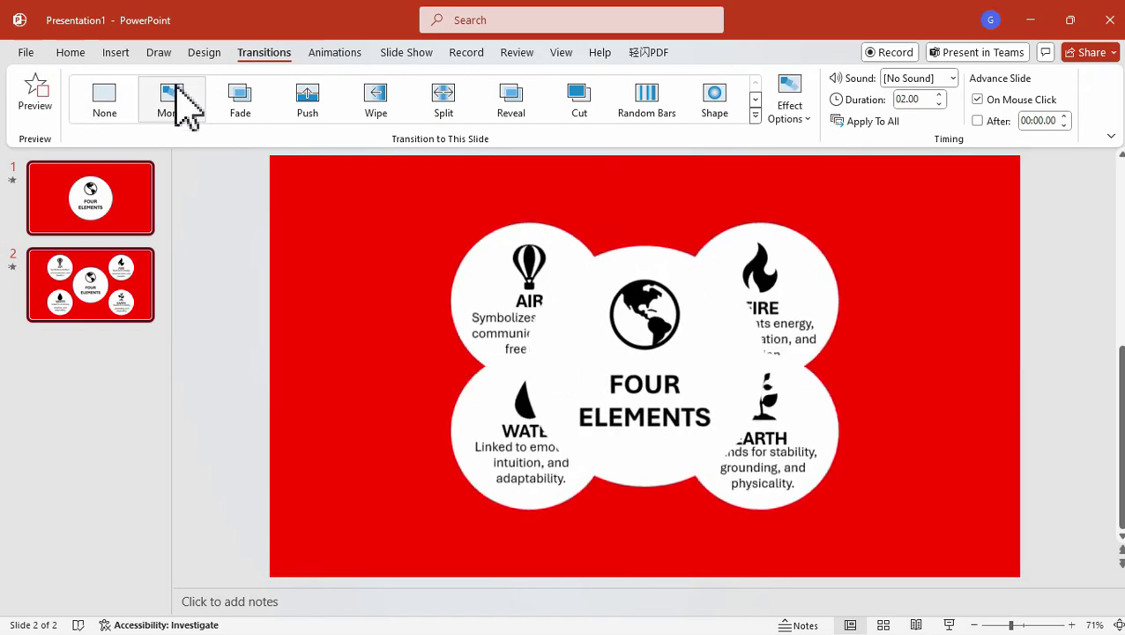
click(404, 53)
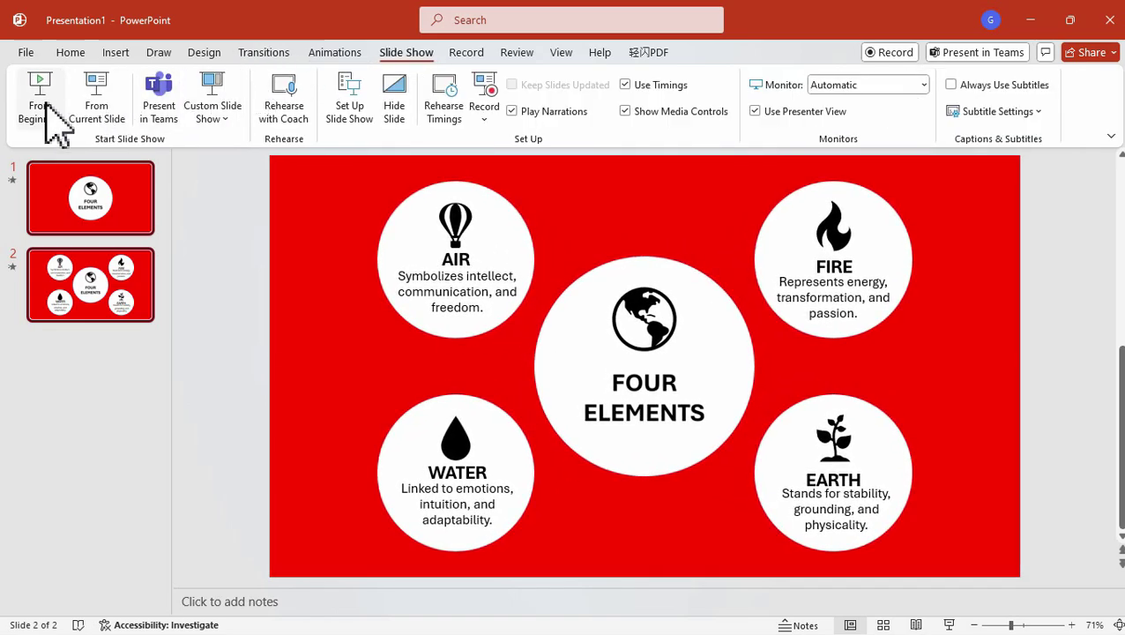